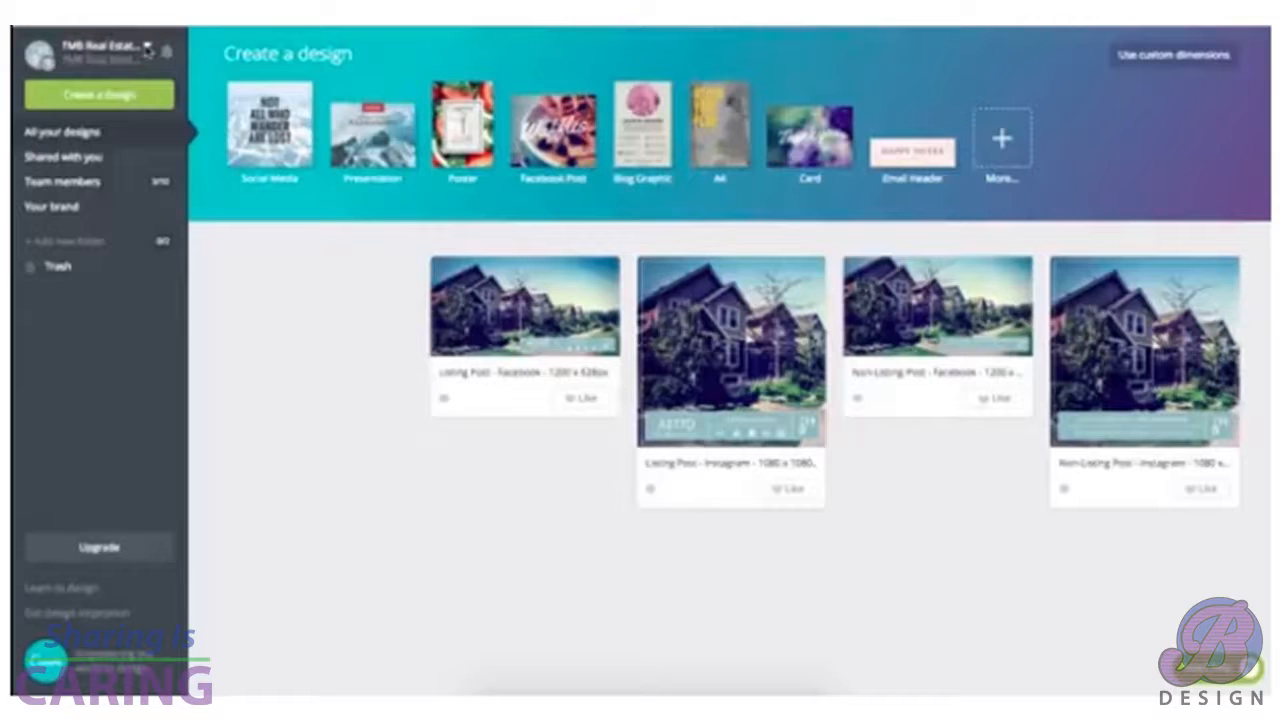
Look over the account options for the real estate team profile and close them again
left_click(147, 48)
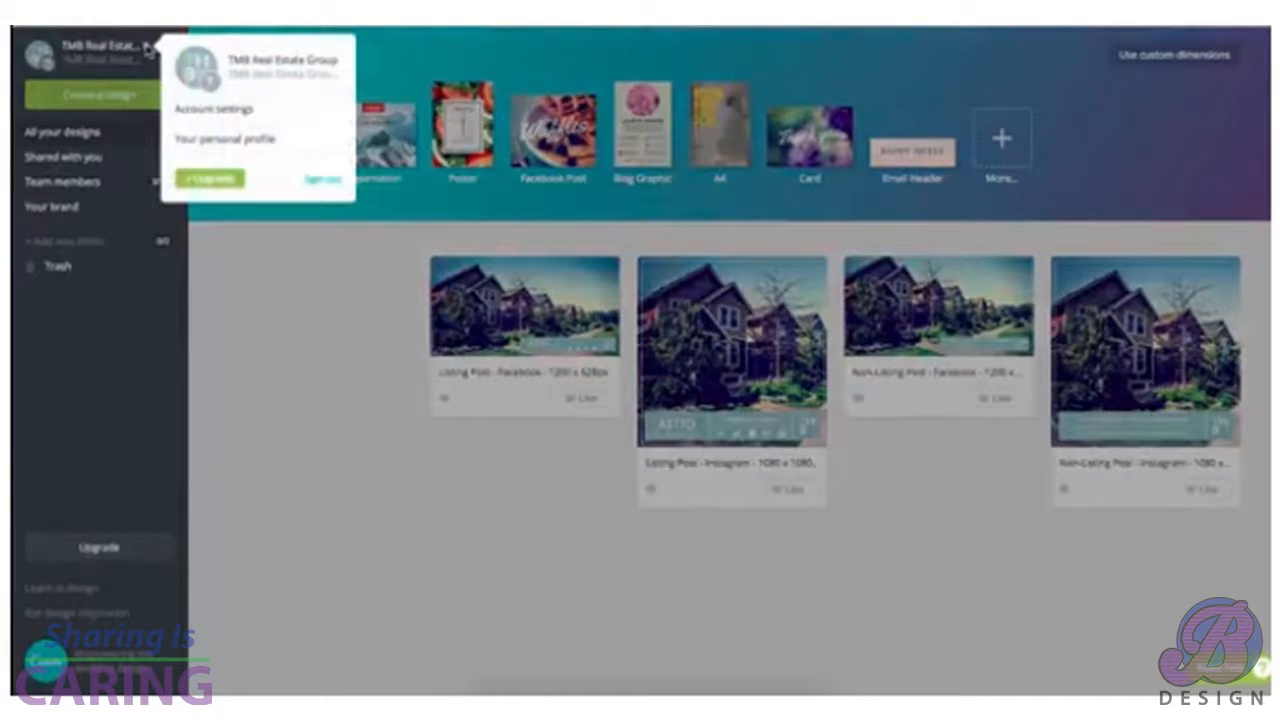
left_click(147, 48)
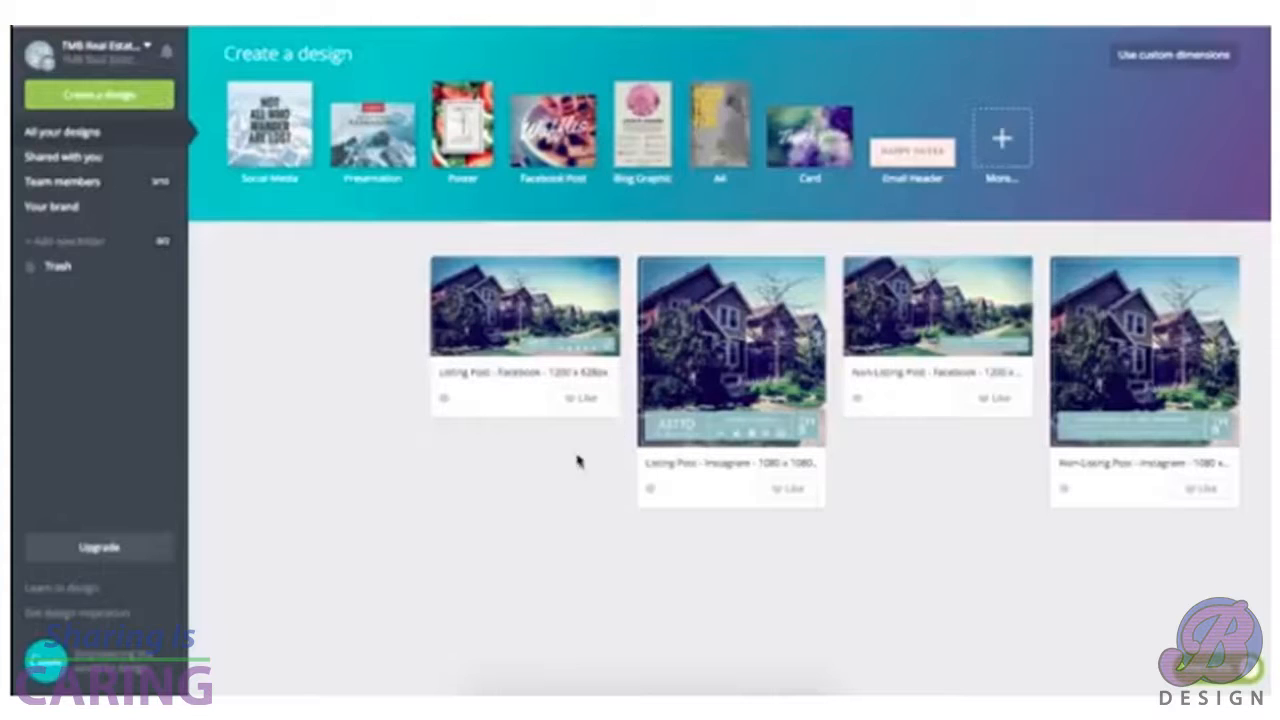
Browse the design tutorials from Advanced Tips through Branding, and look at the support help page
left_click(88, 592)
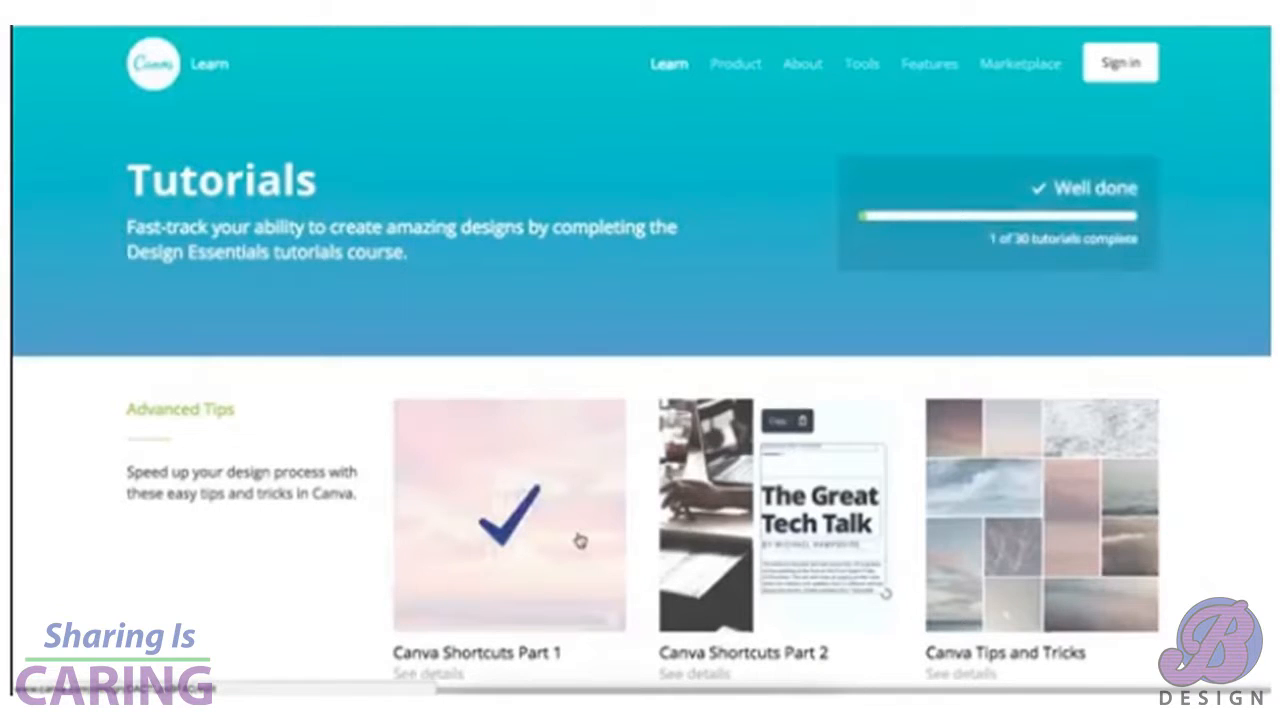
scroll(578, 538, "down", 2)
scroll(578, 538, "down", 4)
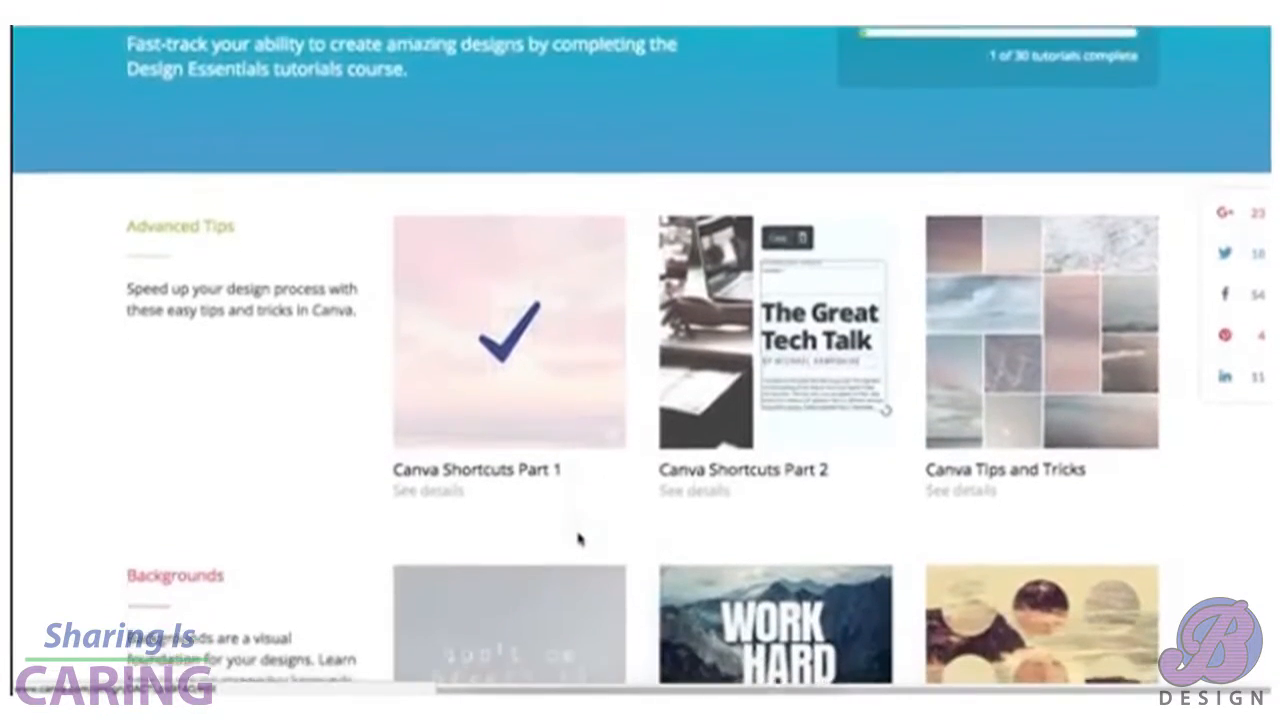
scroll(578, 538, "down", 5)
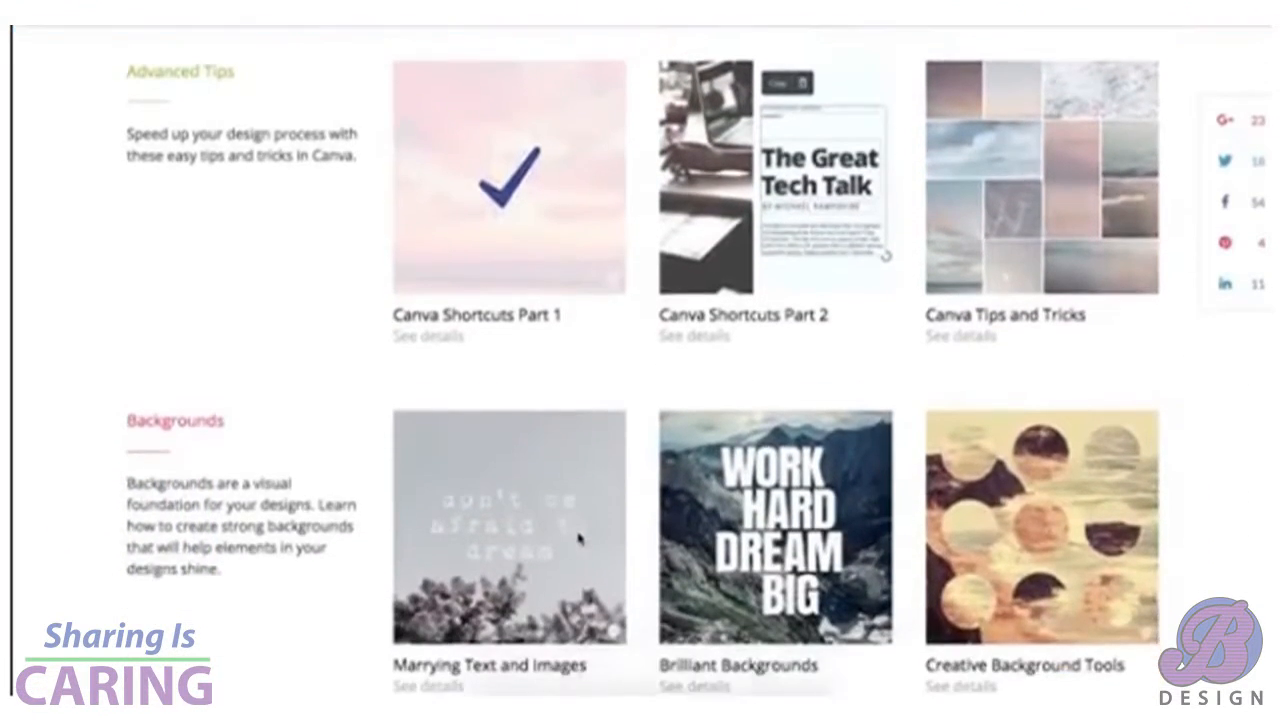
scroll(580, 540, "down", 6)
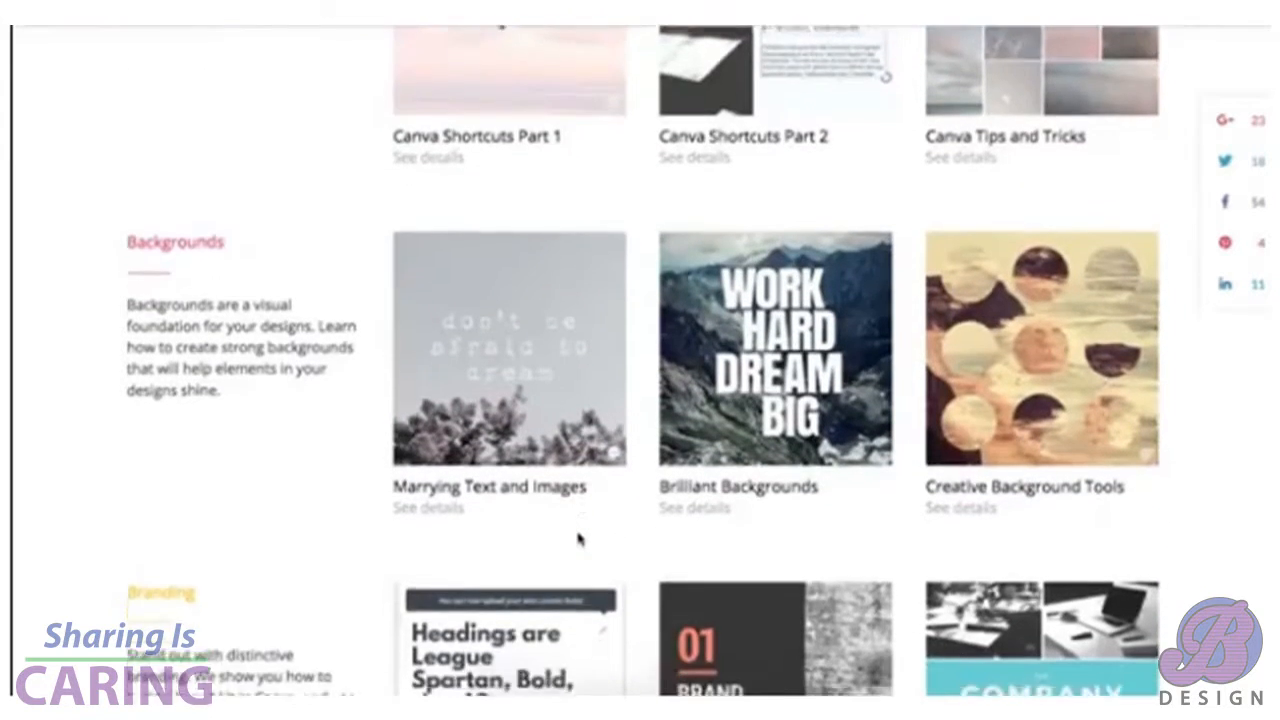
scroll(580, 540, "down", 7)
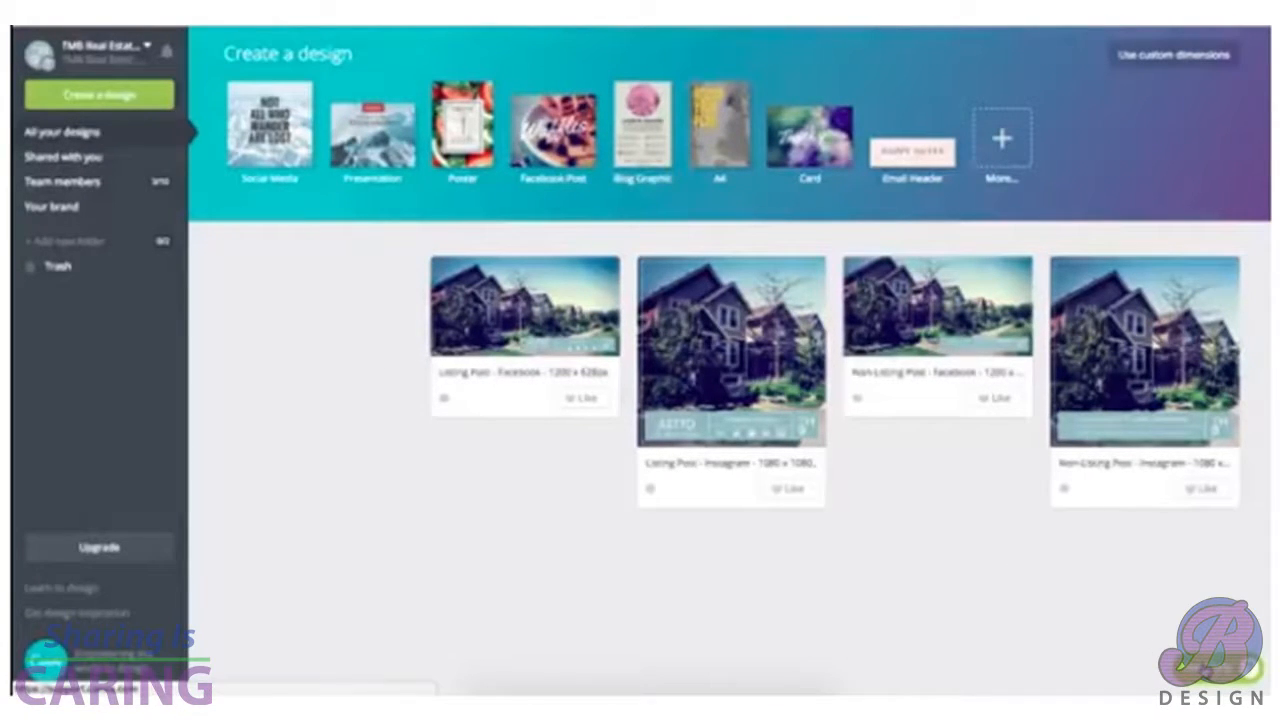
left_click(1206, 668)
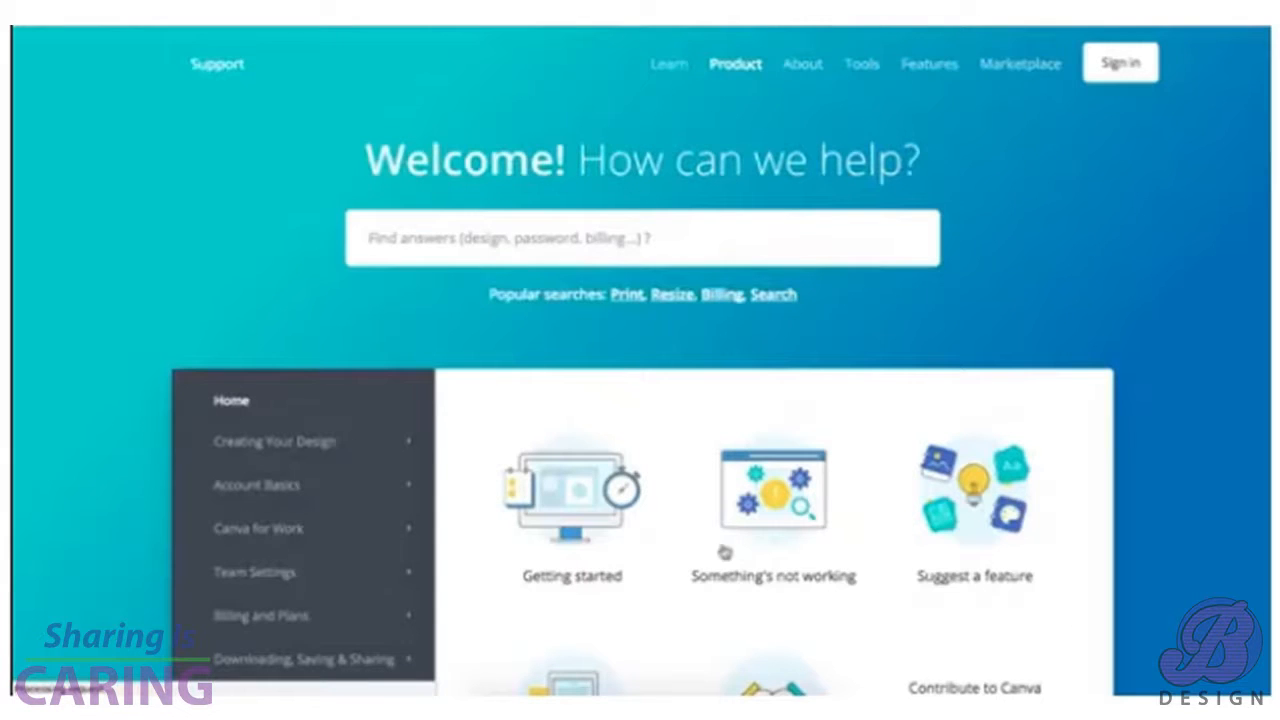
scroll(707, 554, "down", 2)
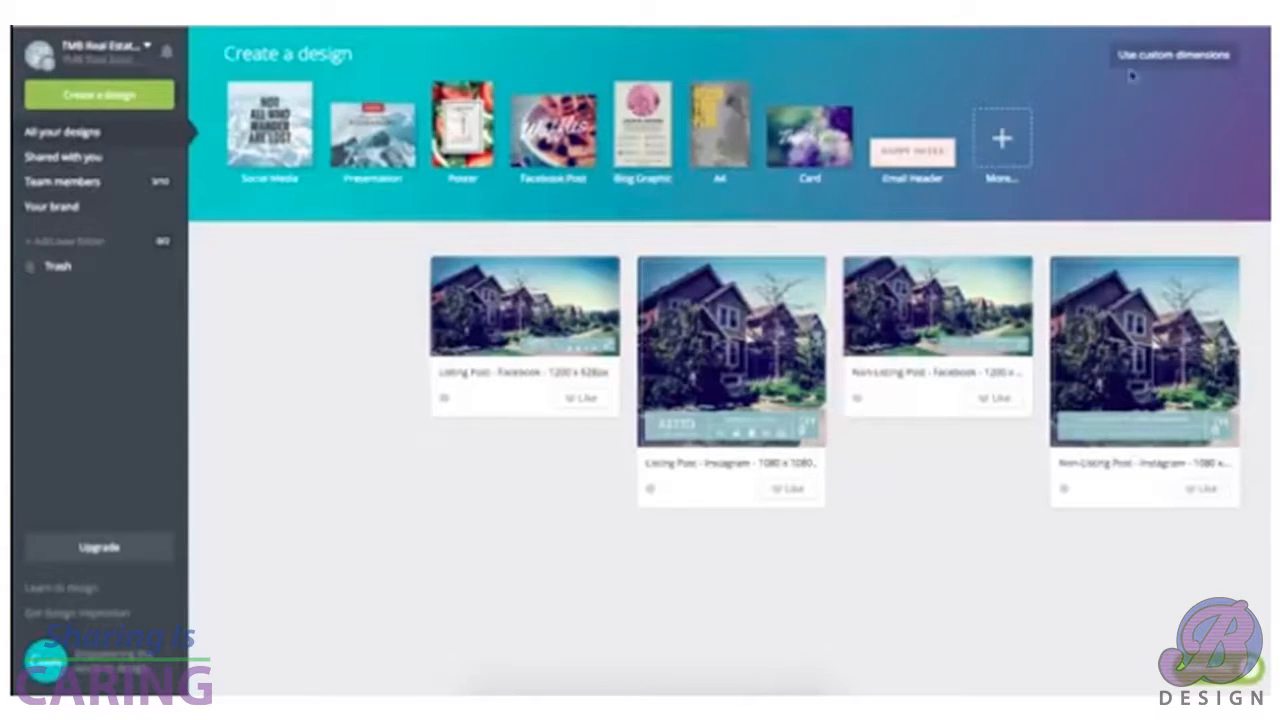
Create a blank design with custom dimensions of 1080 x 1080 px
left_click(1196, 58)
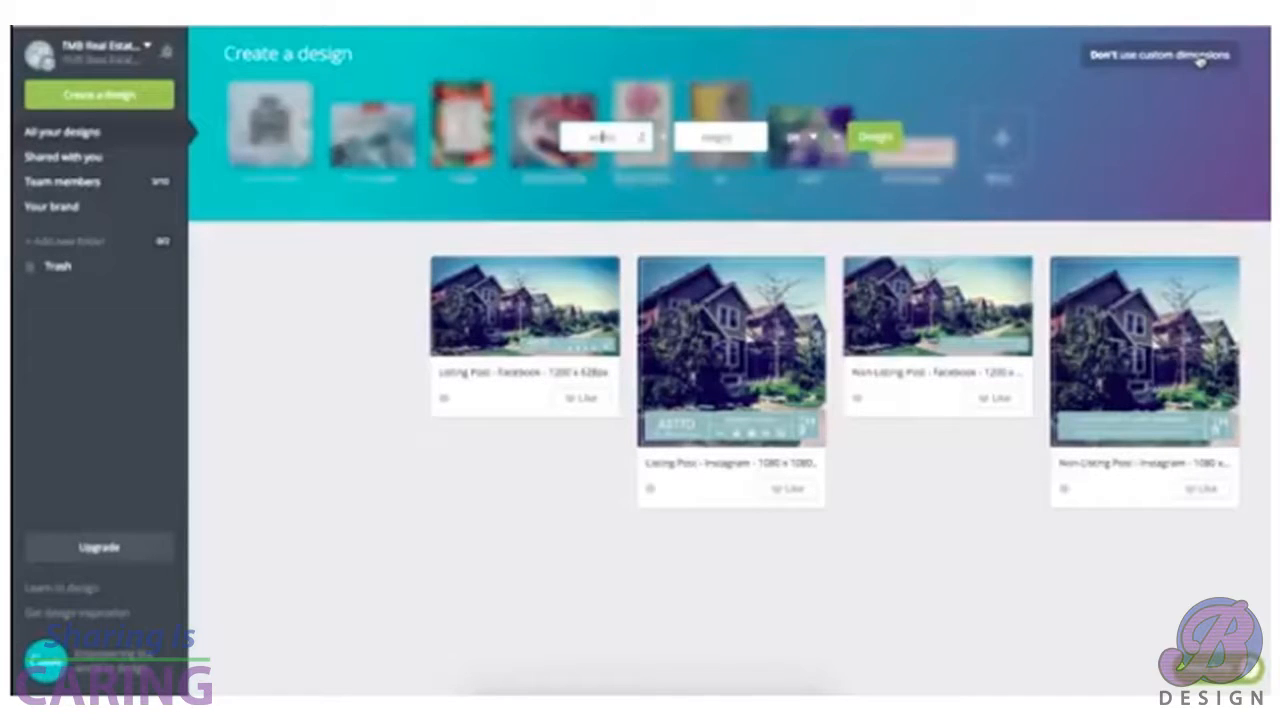
left_click(603, 137)
type("1080")
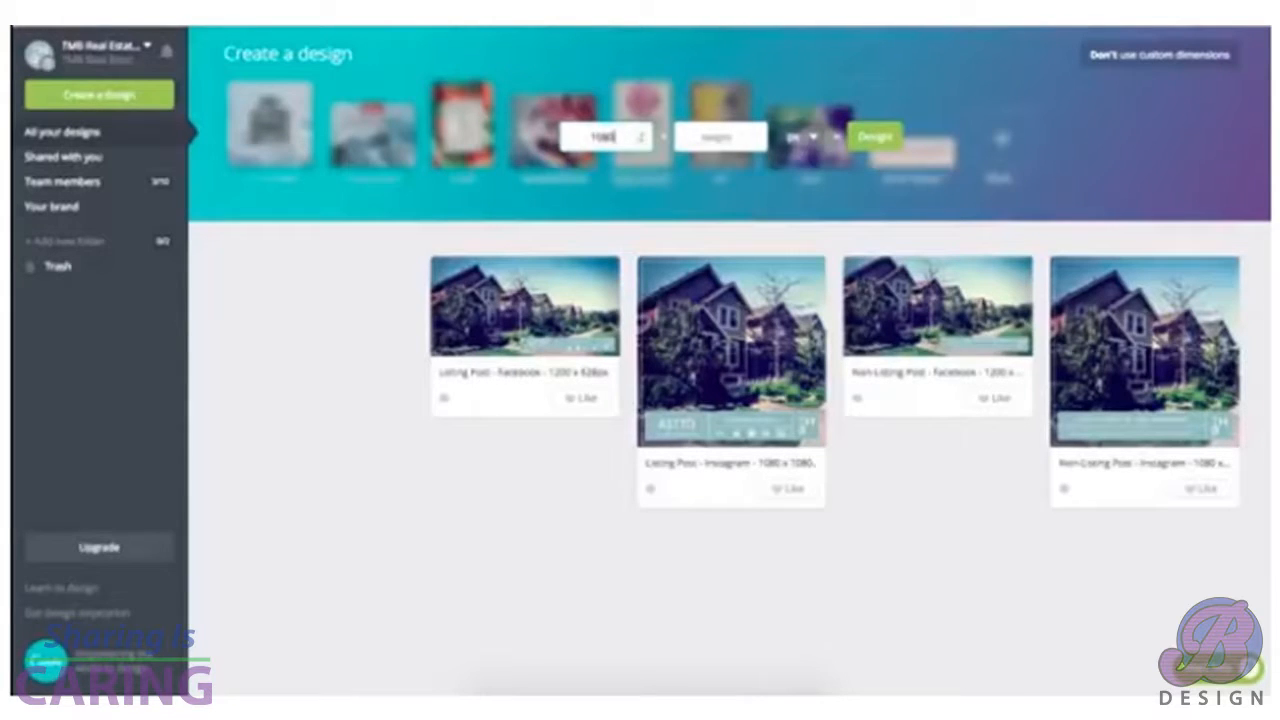
left_click(716, 137)
type("108")
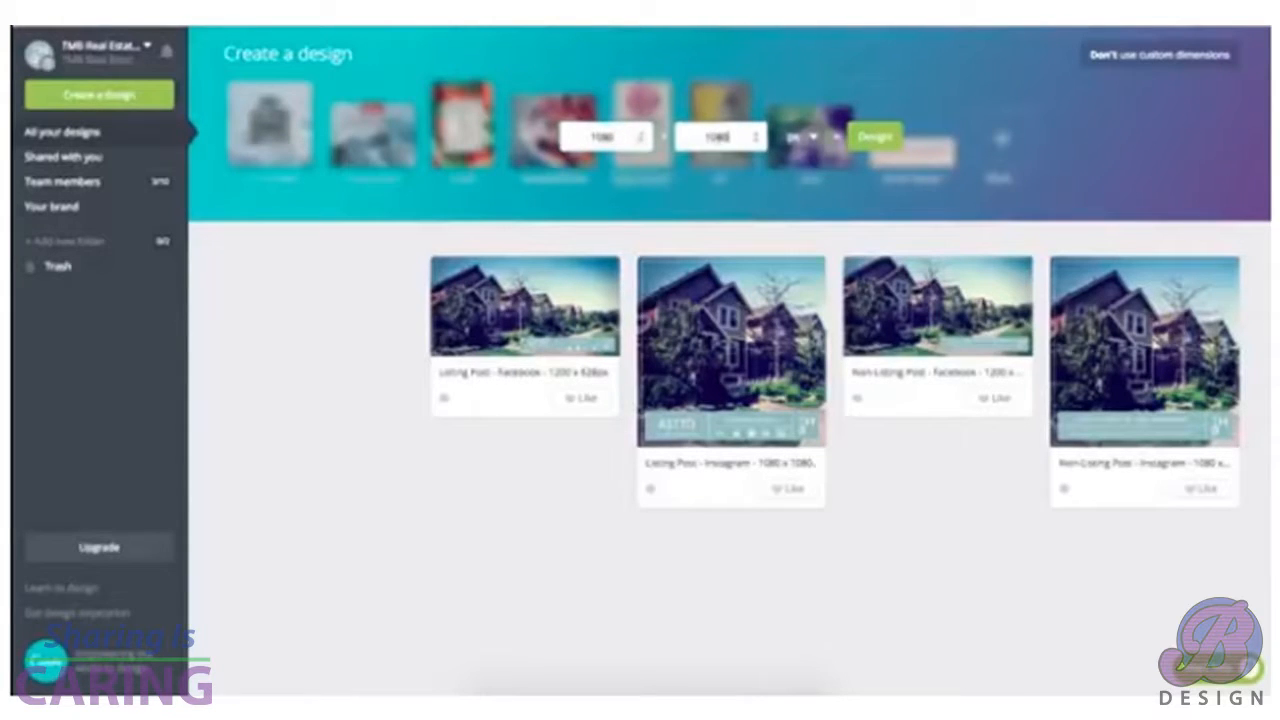
type("0")
left_click(800, 142)
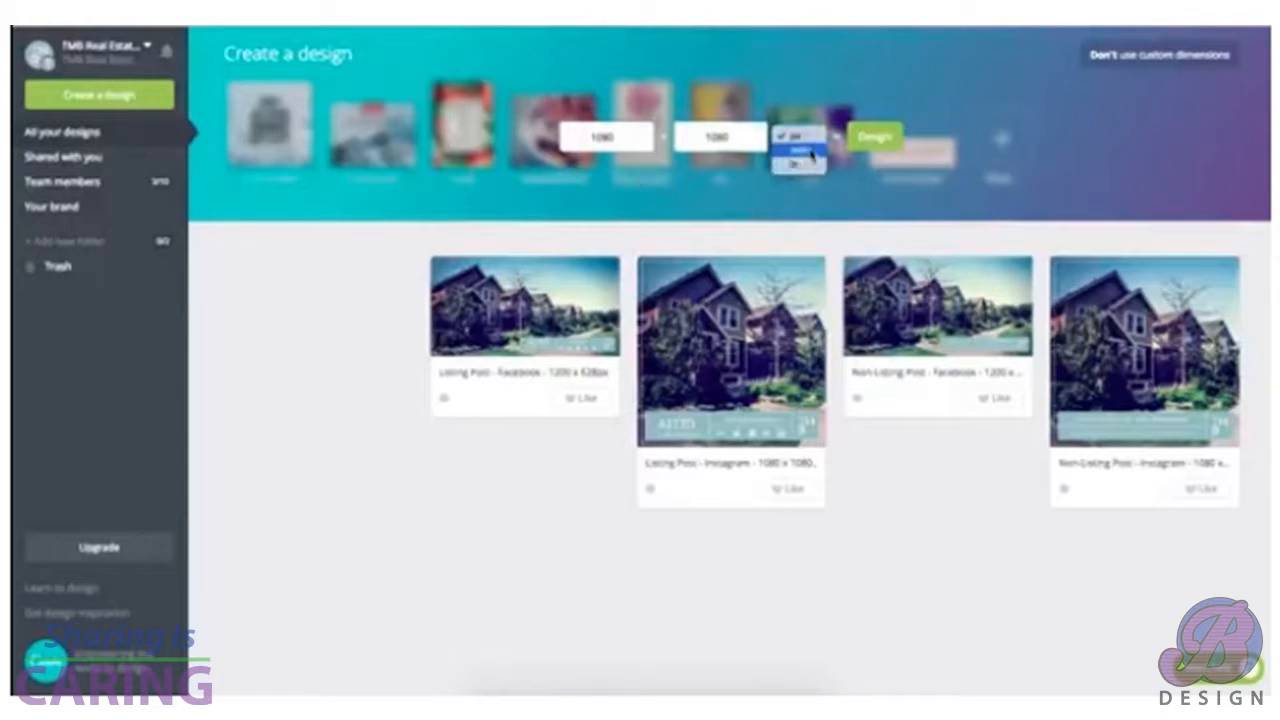
left_click(810, 140)
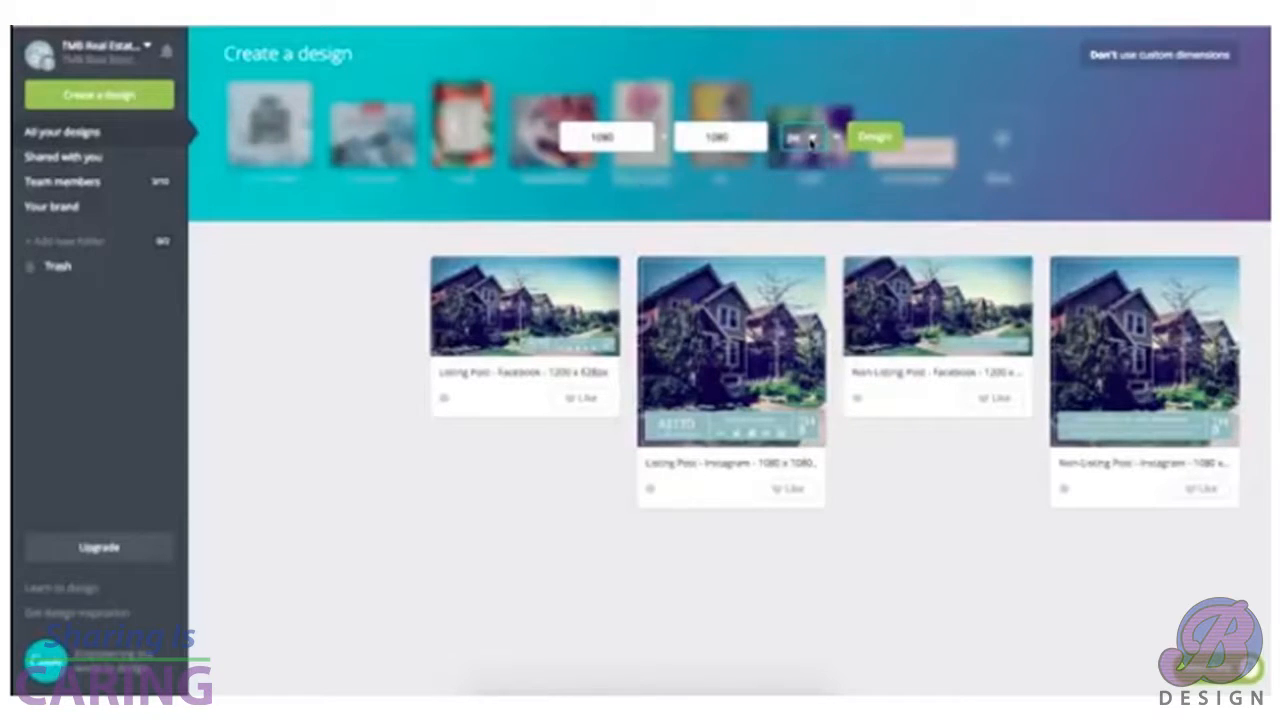
left_click(878, 140)
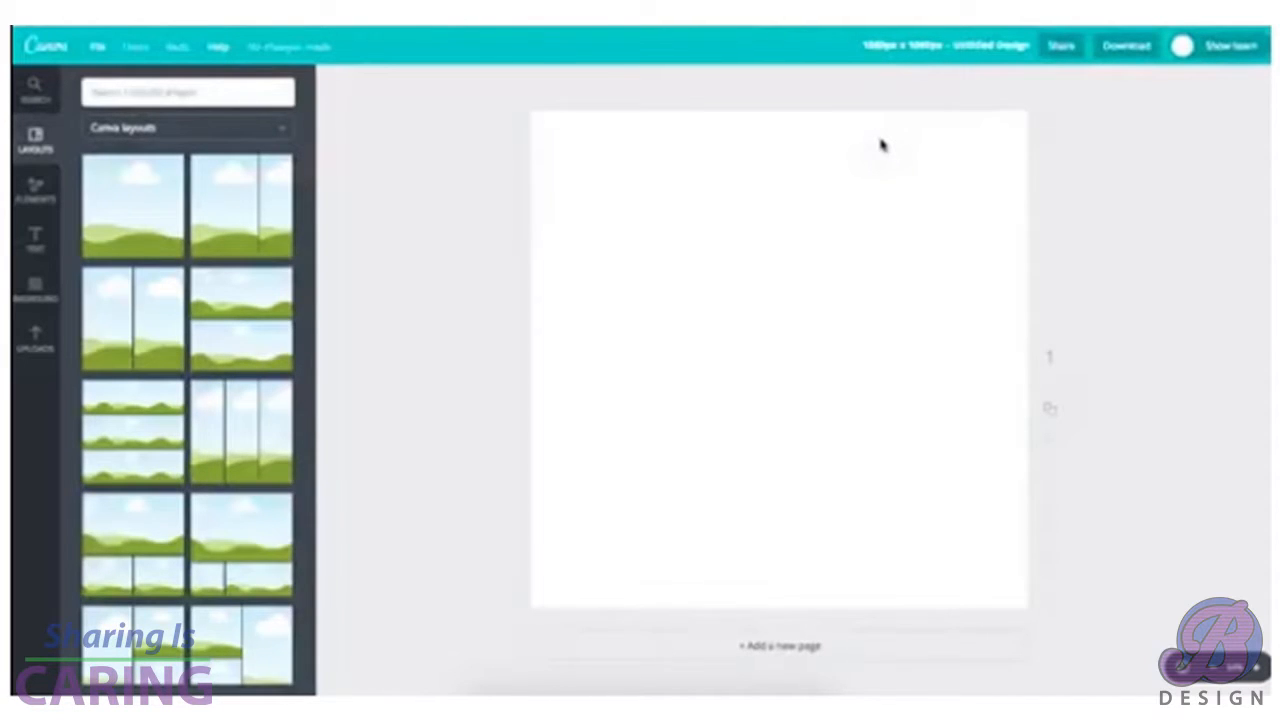
Title the design "Design Test - Instagram - 1080 x 1080px"
left_click(951, 48)
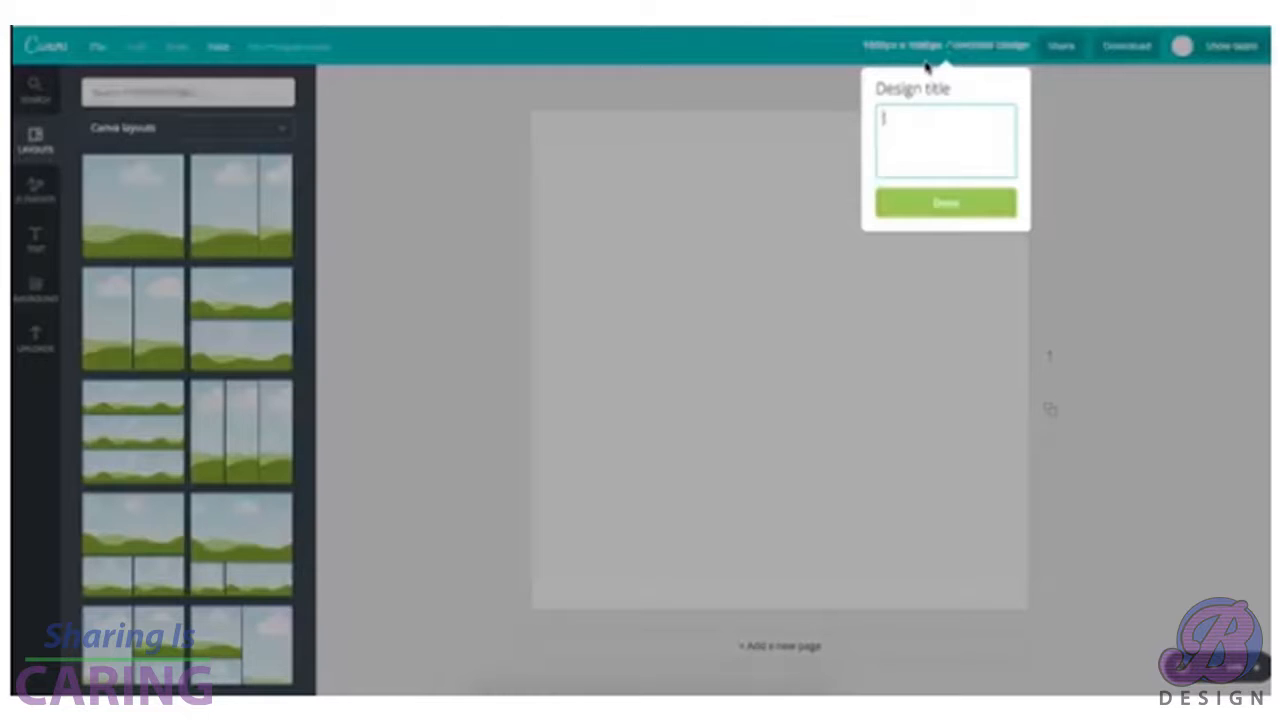
type("Design Test - Instagram")
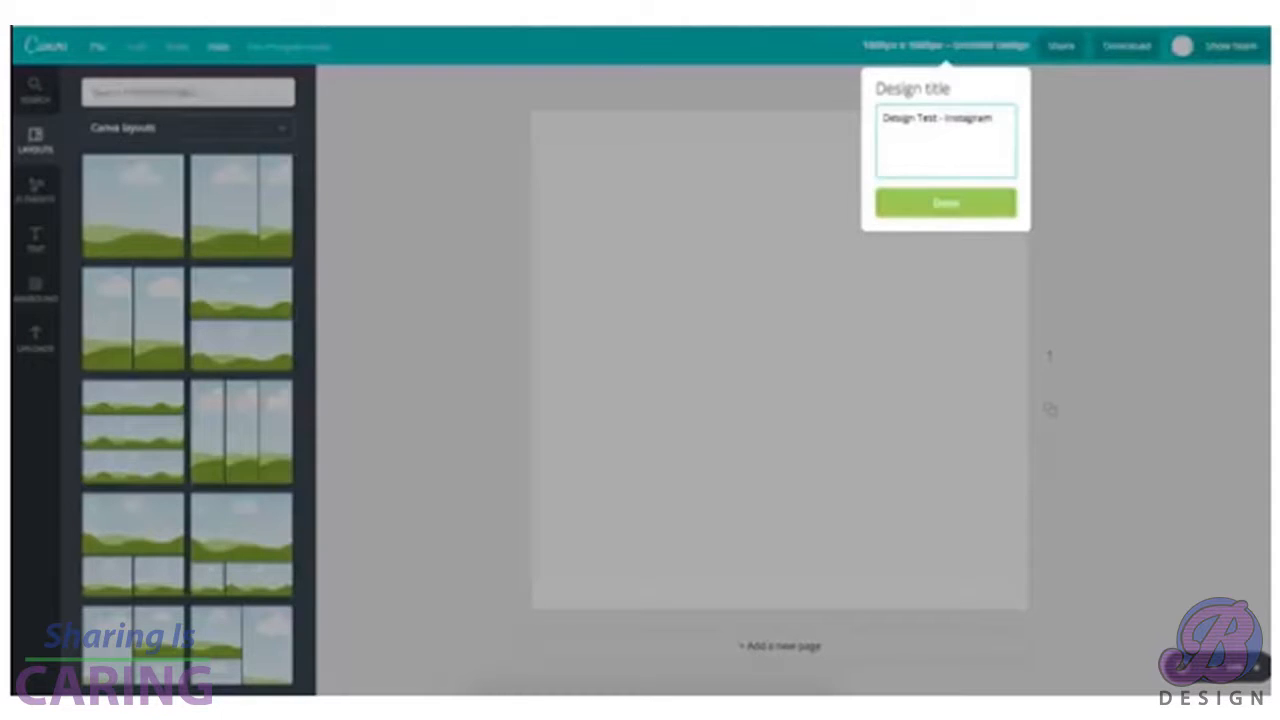
type(" - 1080 x 1080px")
left_click(995, 205)
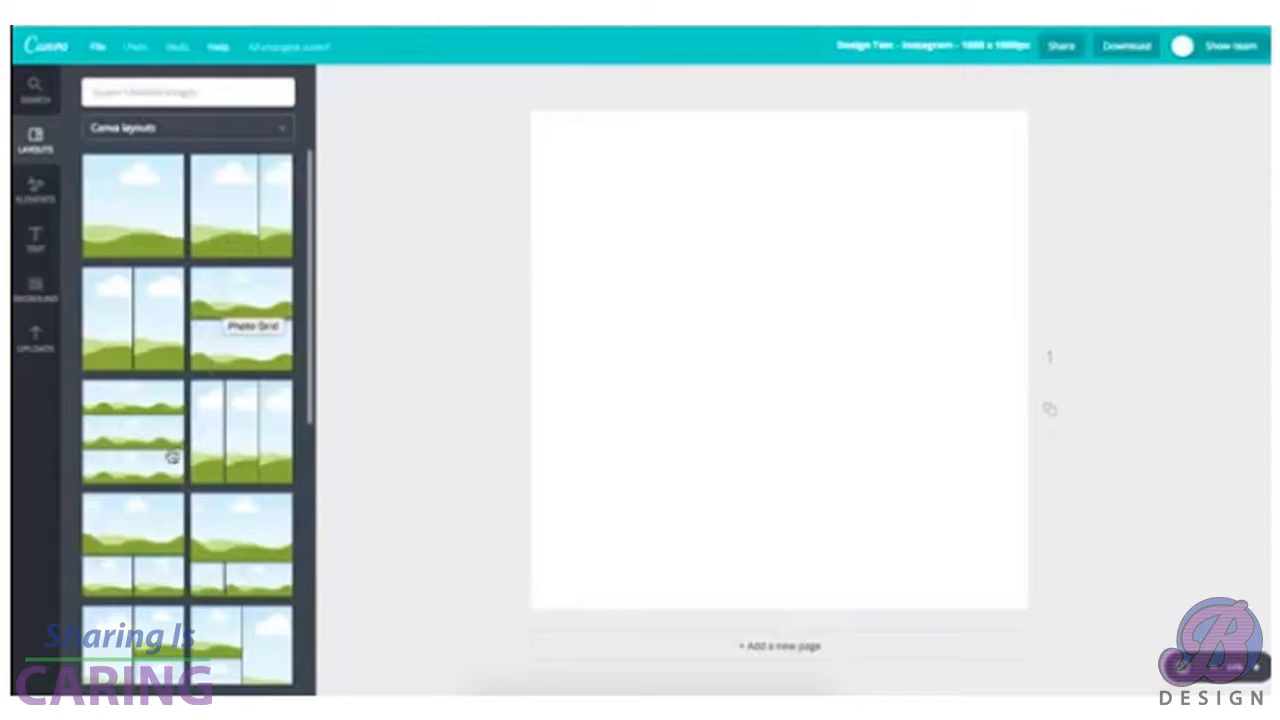
Look through the available design elements, text styles, and background colours and patterns
left_click(42, 192)
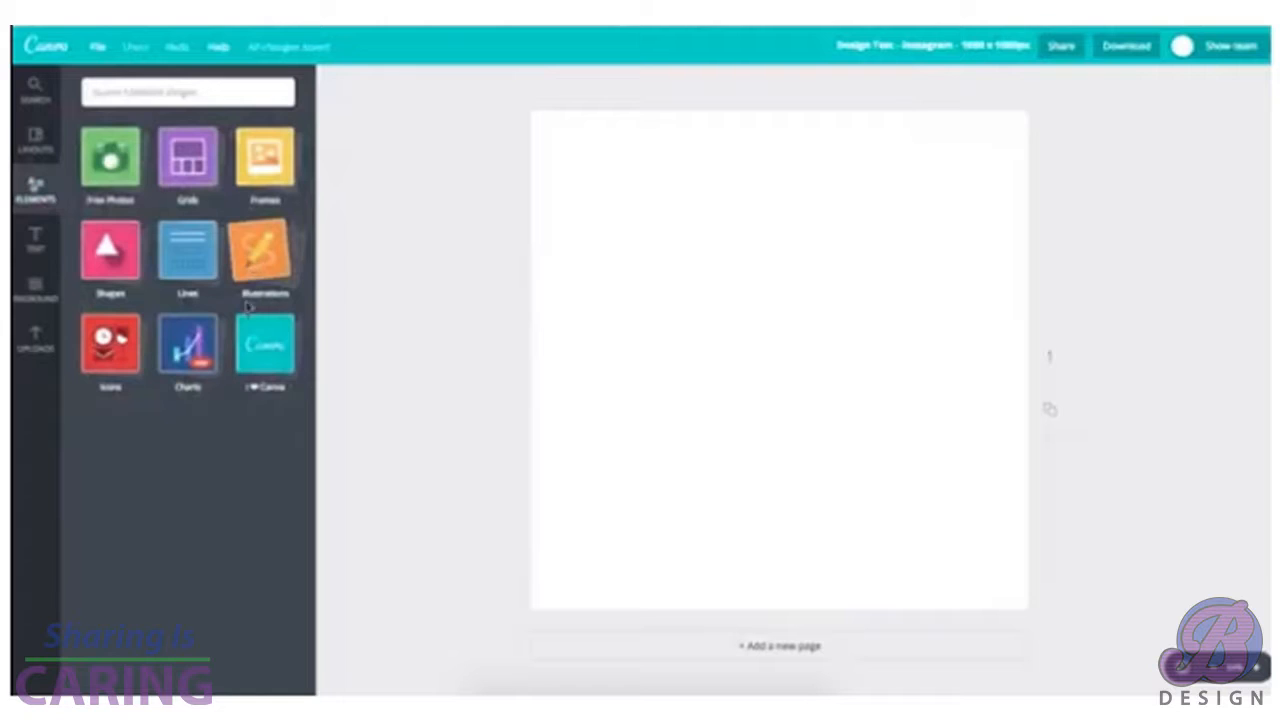
left_click(42, 248)
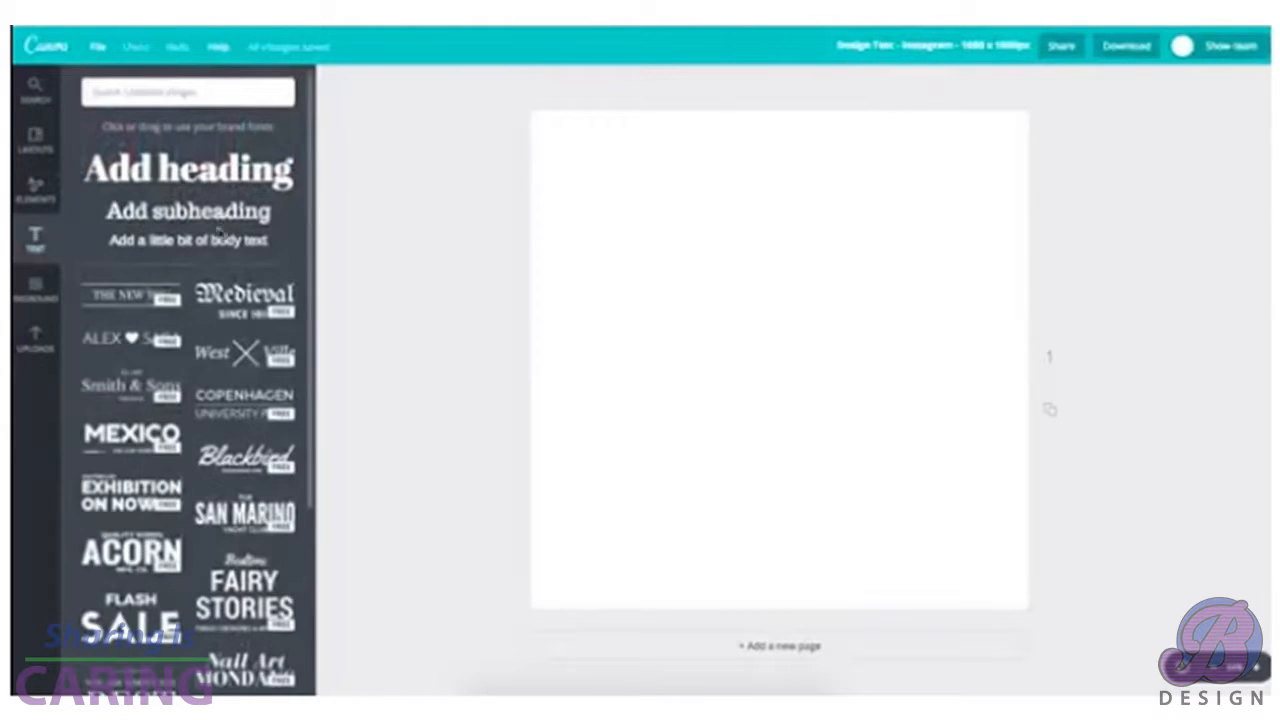
left_click(36, 290)
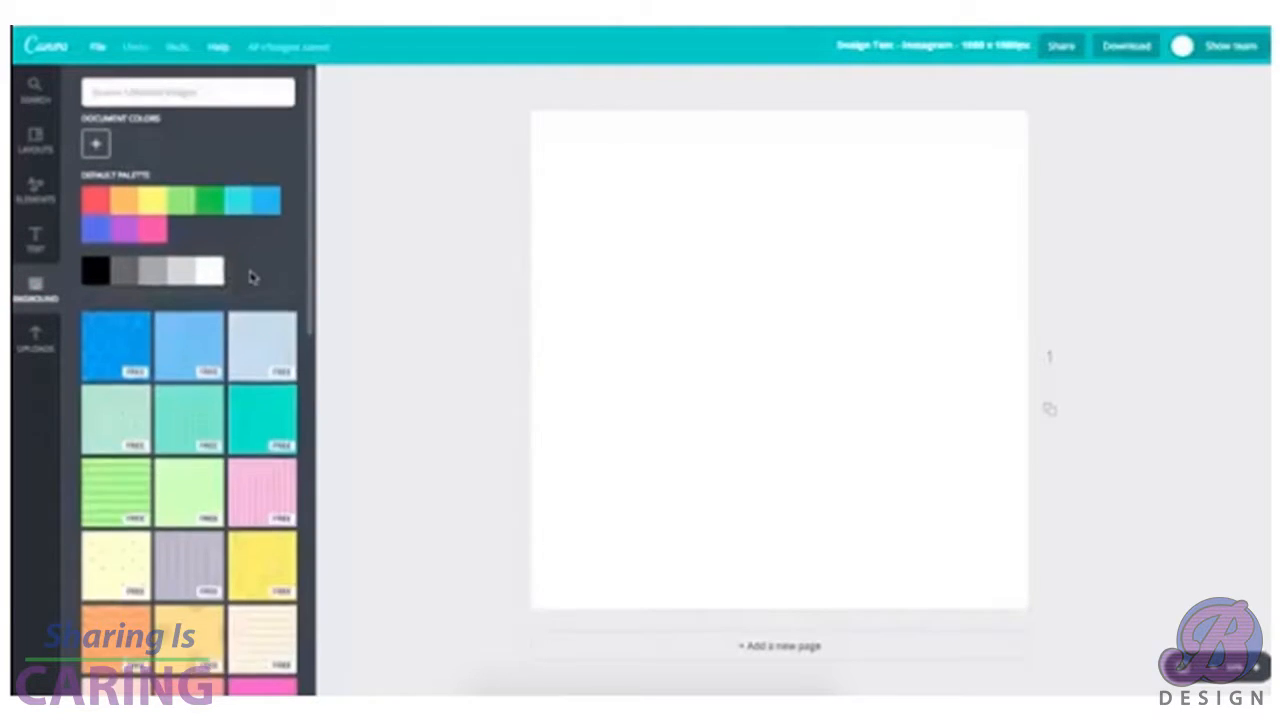
scroll(252, 278, "down", 5)
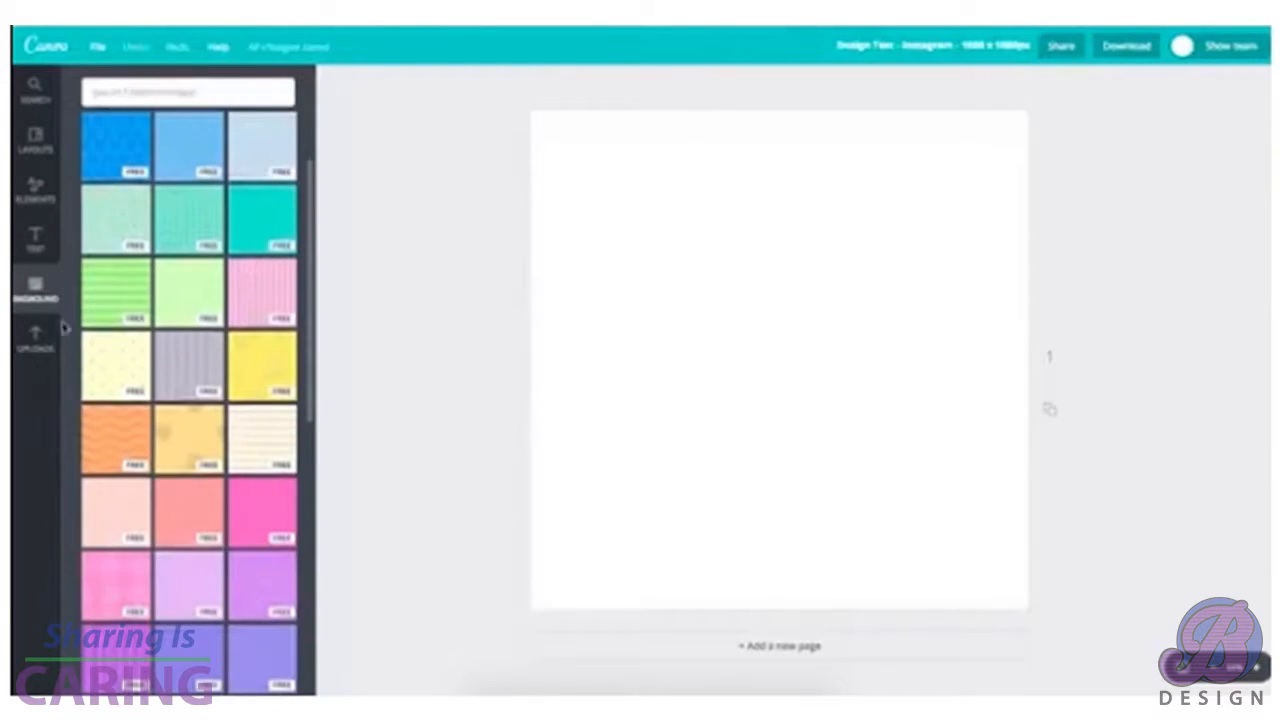
Look through the uploaded images, from the property icons down to the coloured banners and house photo
left_click(36, 338)
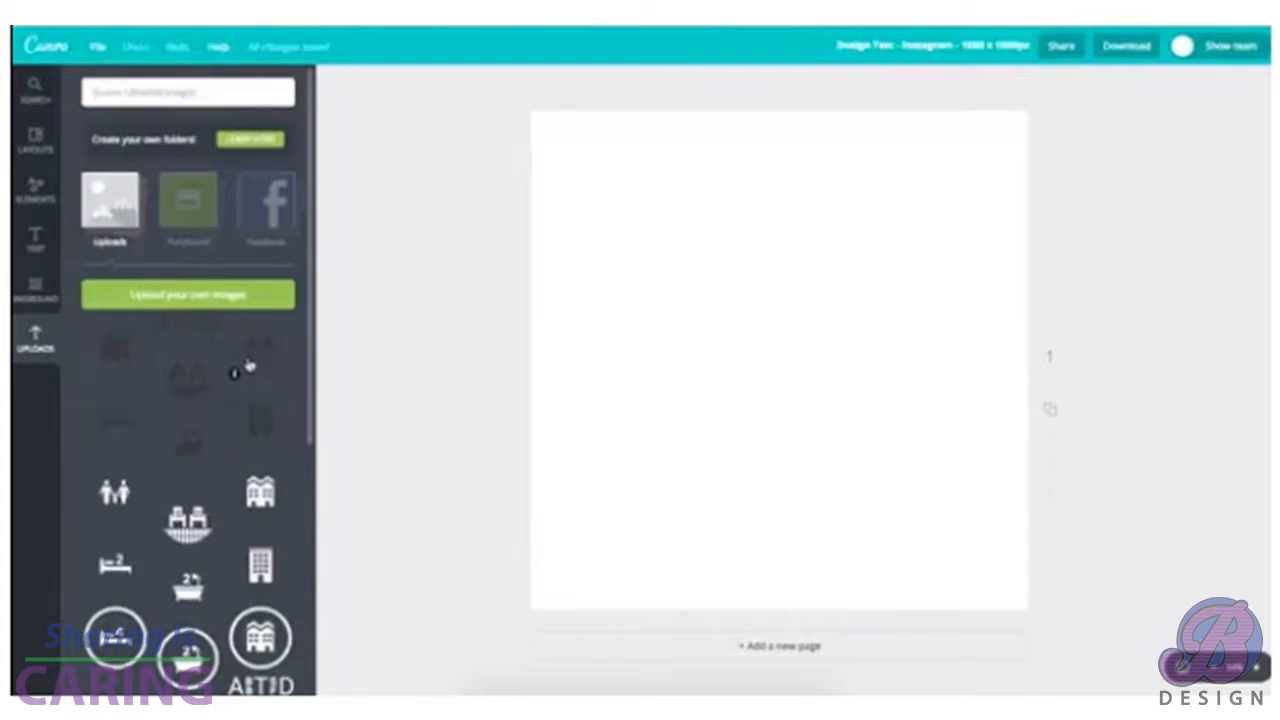
scroll(249, 366, "down", 5)
scroll(249, 366, "down", 3)
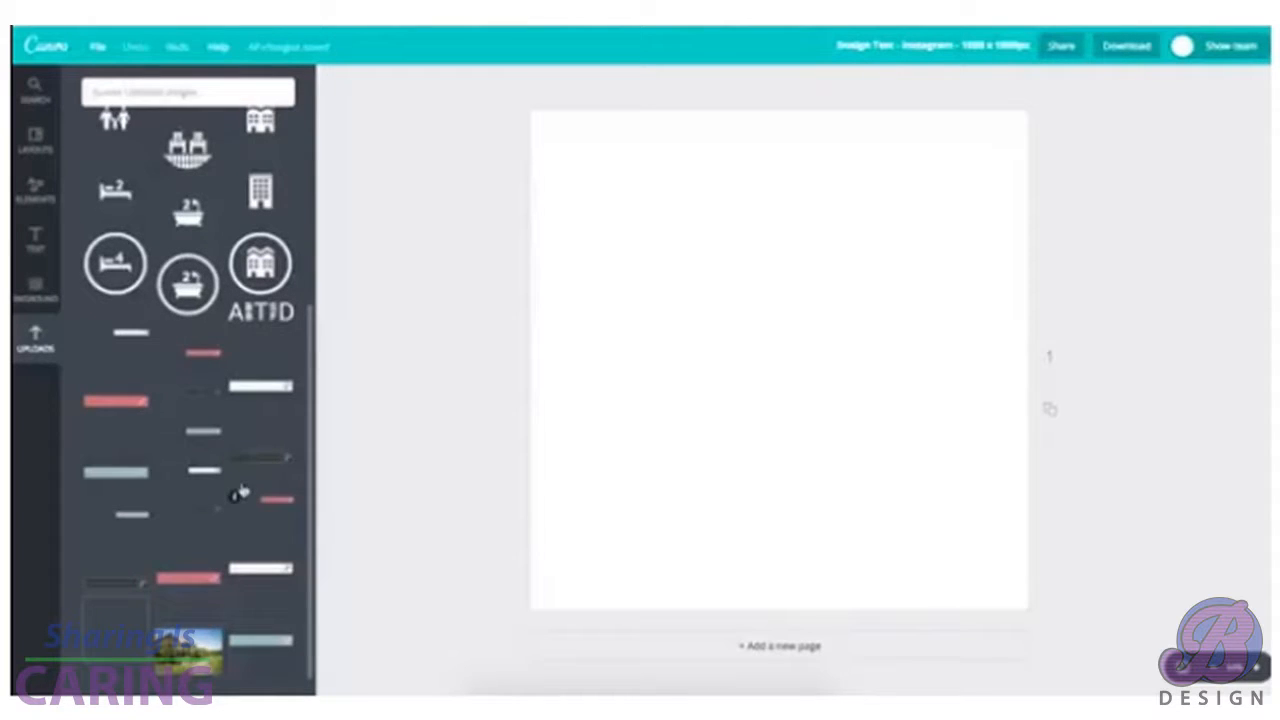
scroll(241, 489, "down", 1)
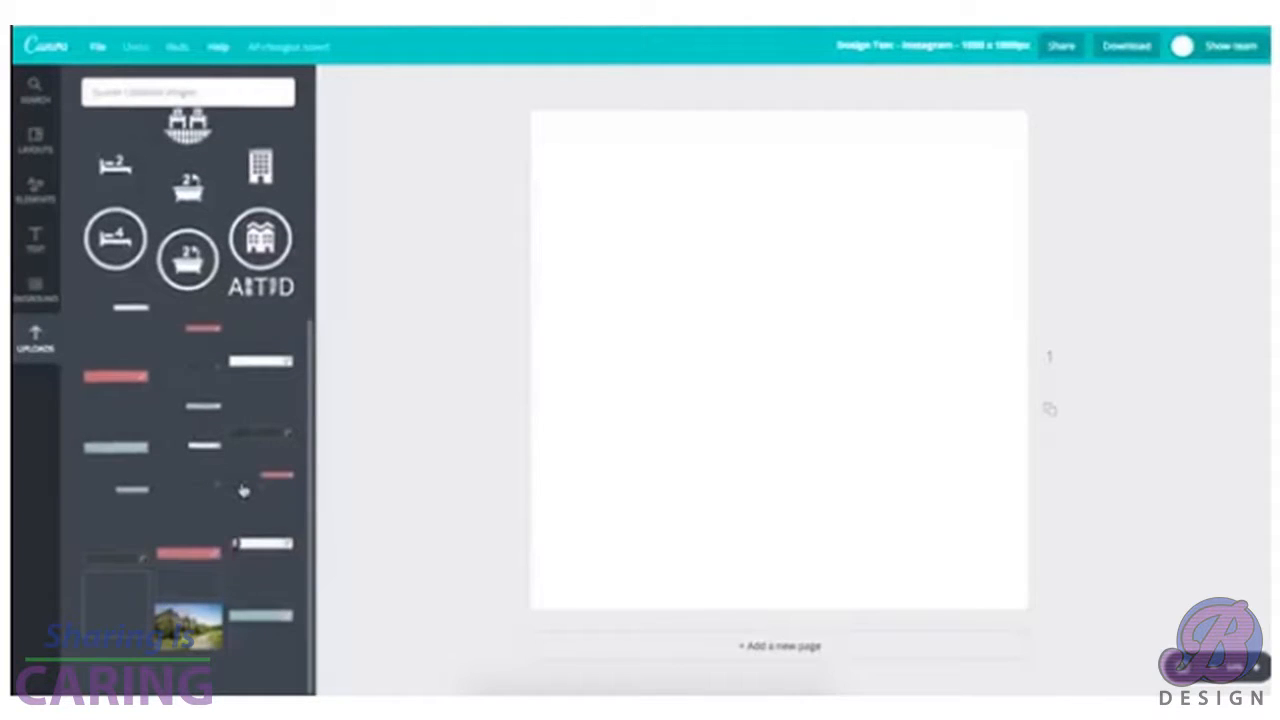
scroll(242, 490, "up", 5)
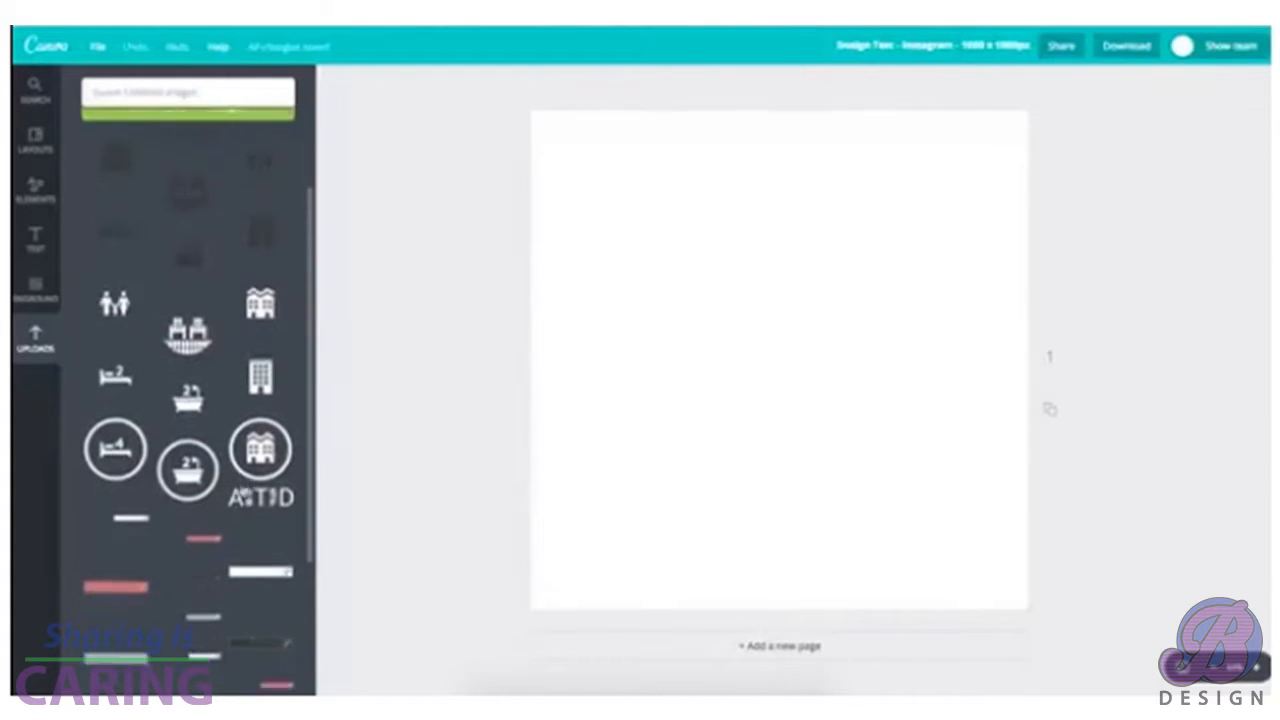
scroll(241, 489, "up", 3)
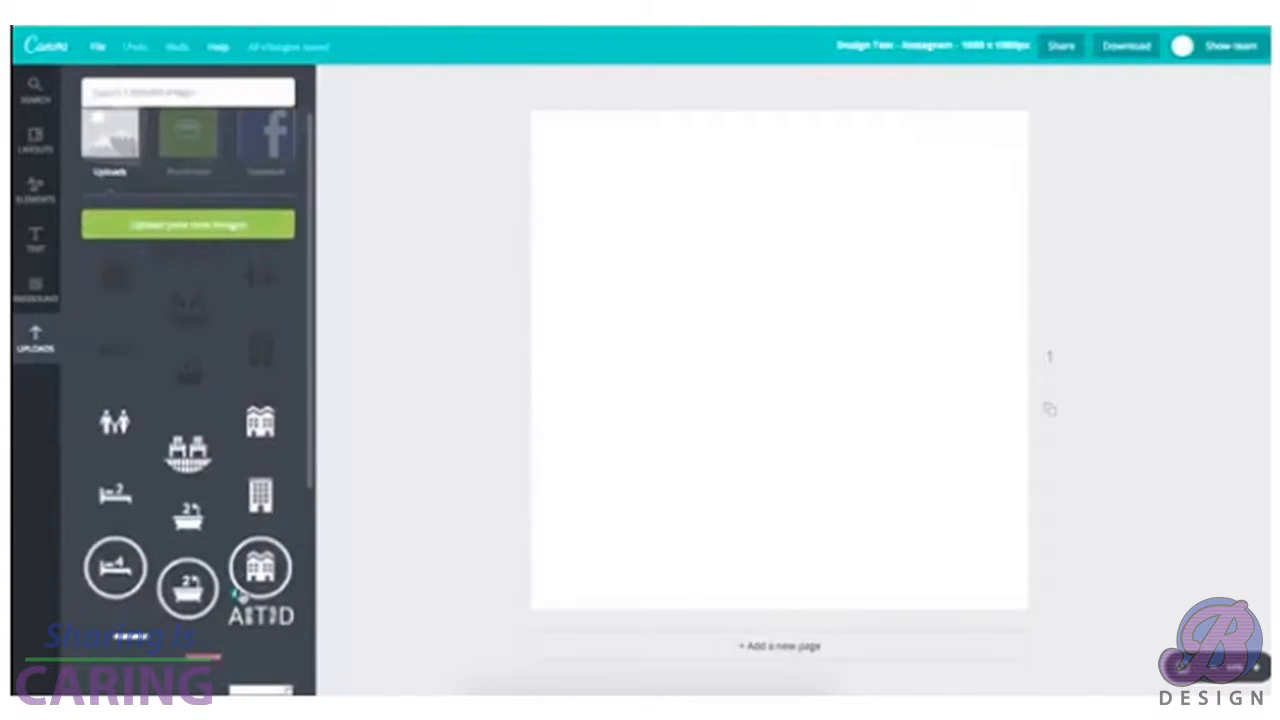
View the file details and trash option of the uploaded Duplex.png icon, and close them without deleting it
left_click(236, 594)
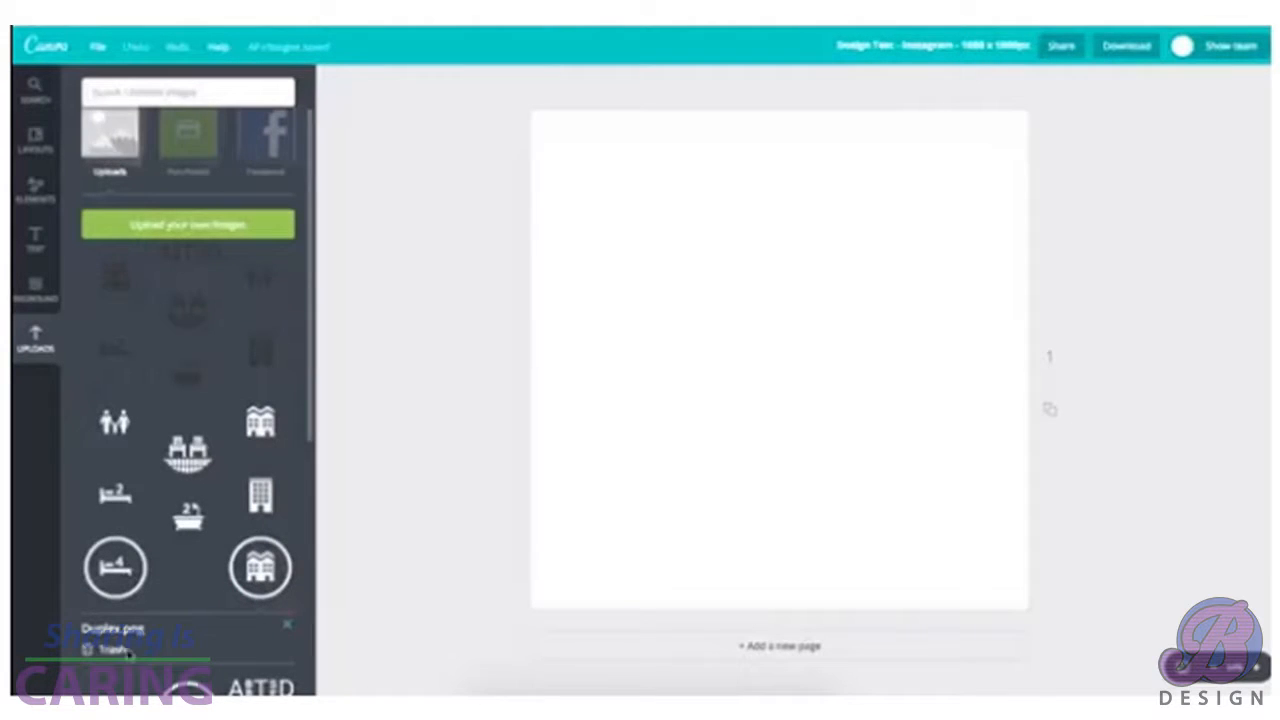
left_click(288, 628)
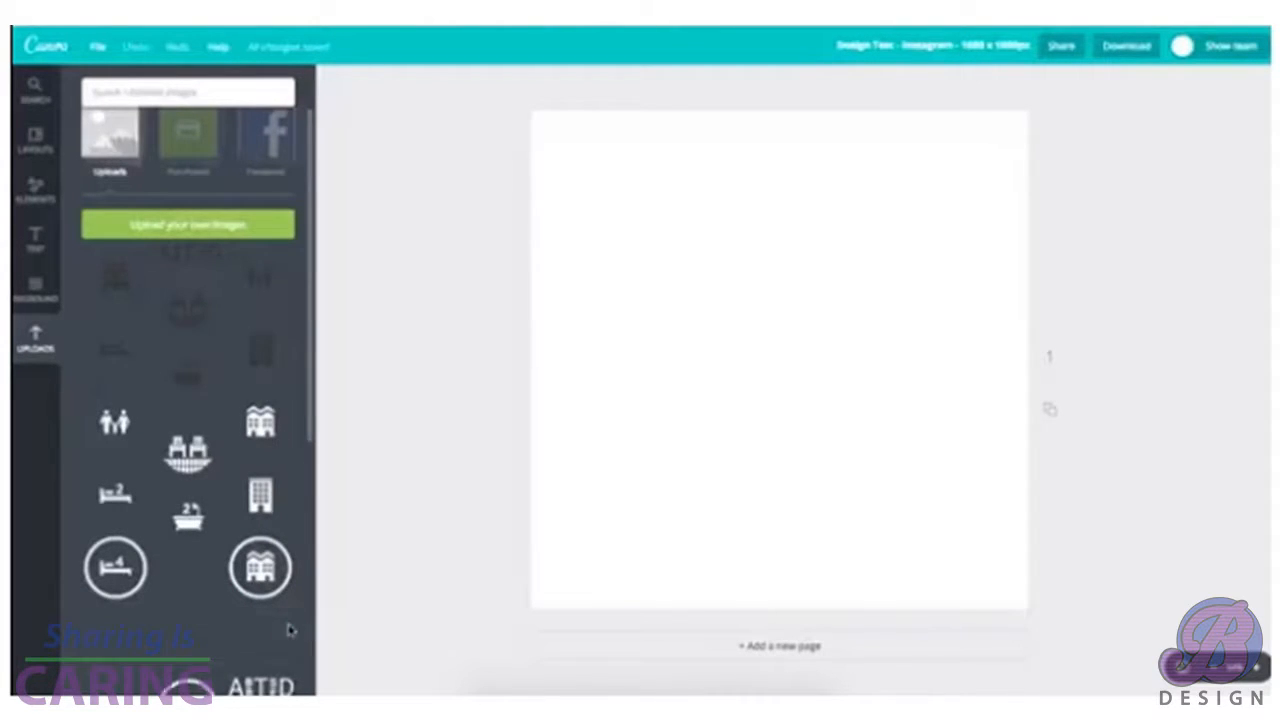
scroll(234, 490, "down", 1)
scroll(236, 490, "down", 1)
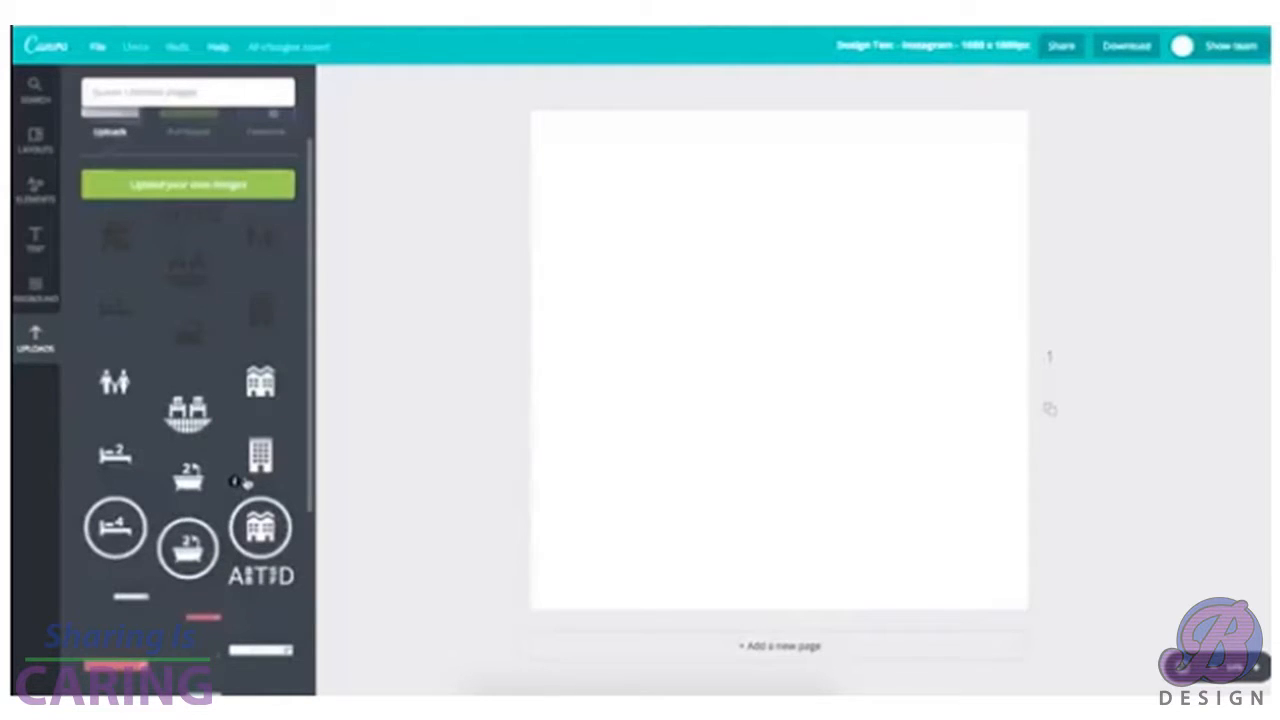
scroll(240, 483, "up", 3)
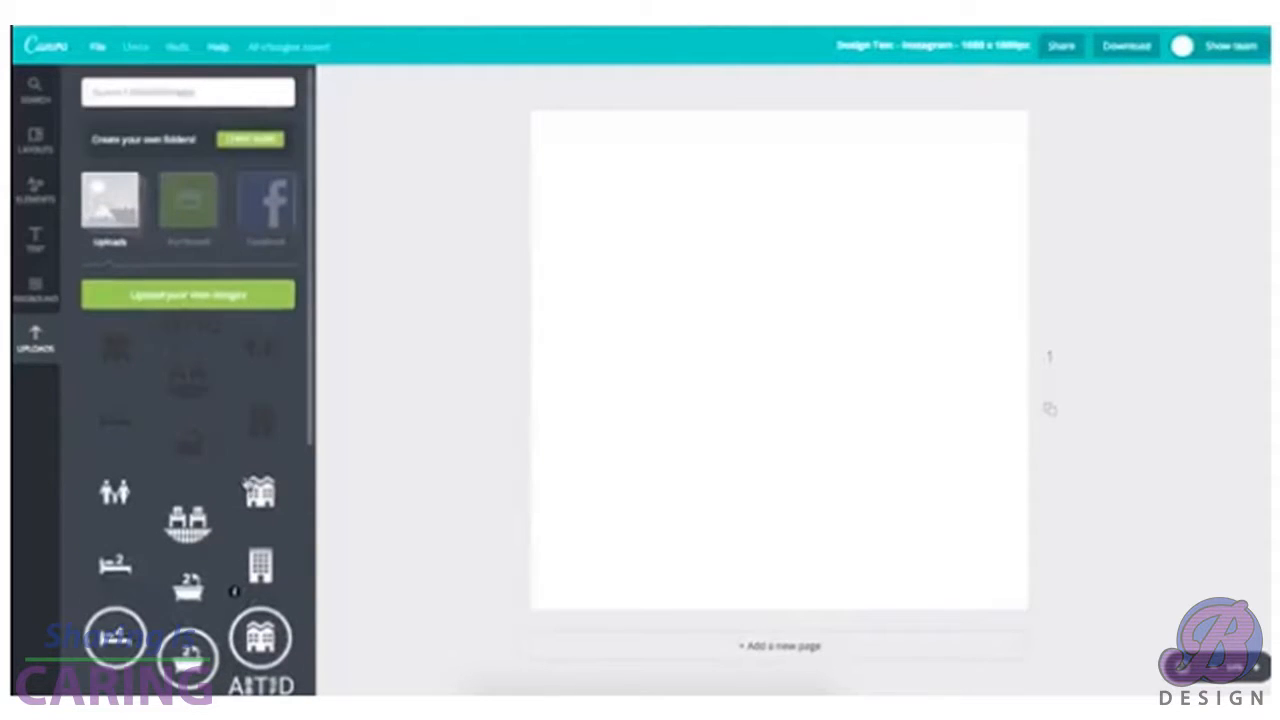
Open the file chooser for uploading images, cancel it, and look over the existing uploads again
left_click(238, 297)
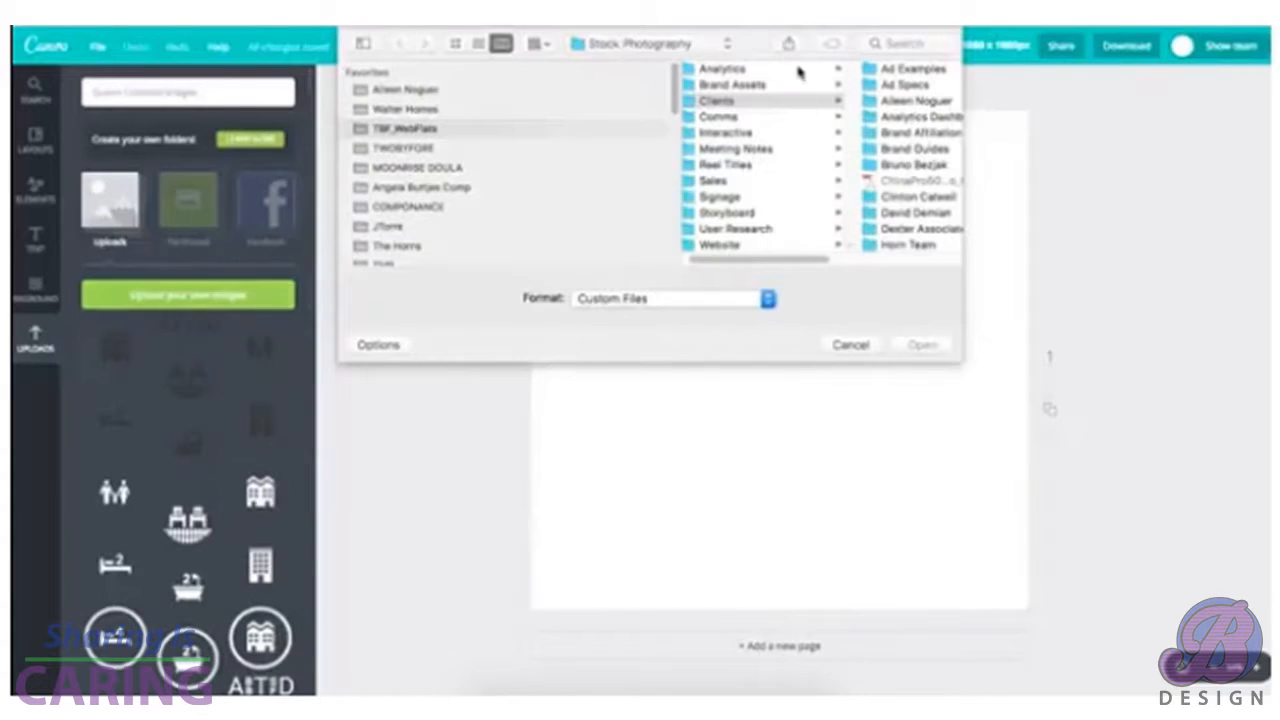
left_click(850, 345)
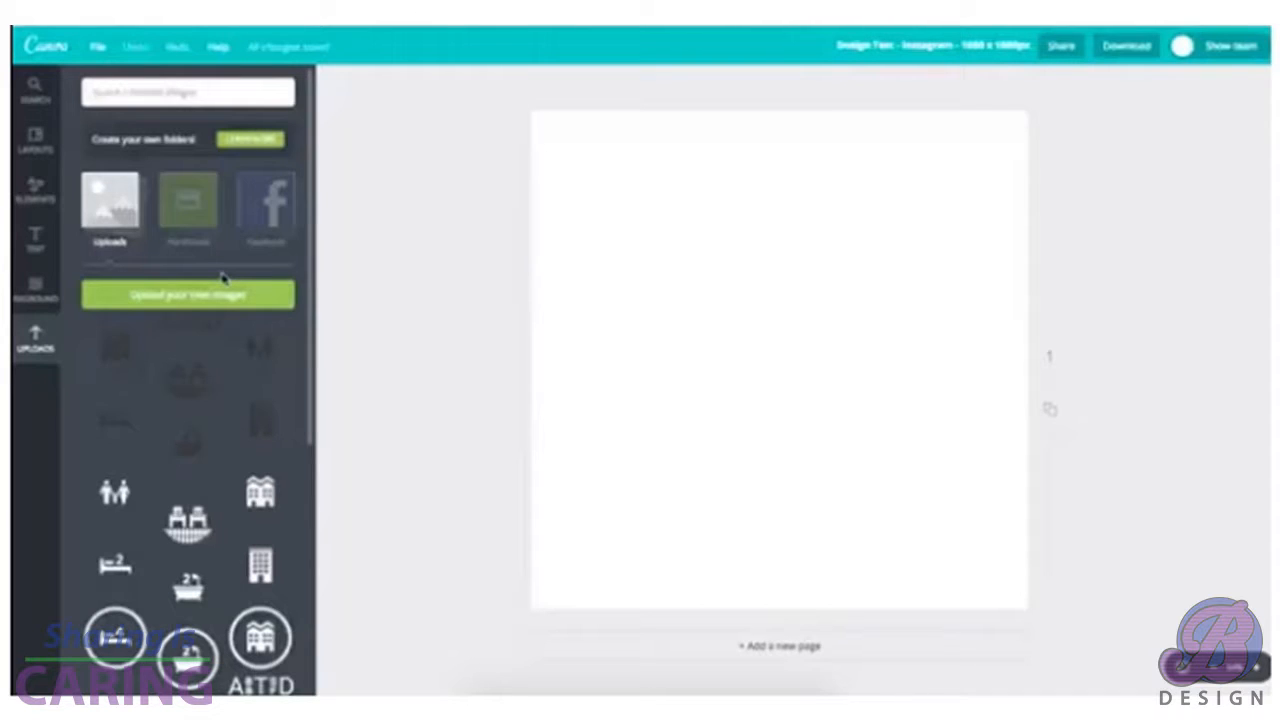
scroll(235, 500, "down", 5)
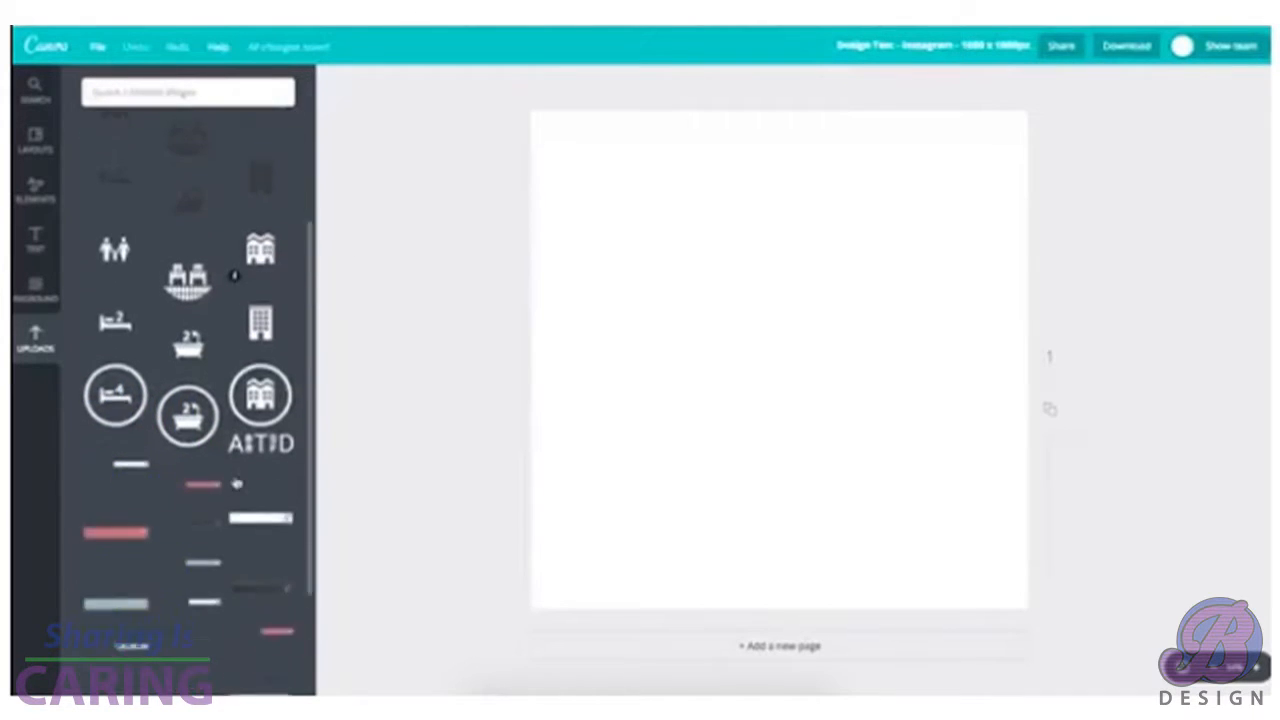
scroll(236, 485, "down", 1)
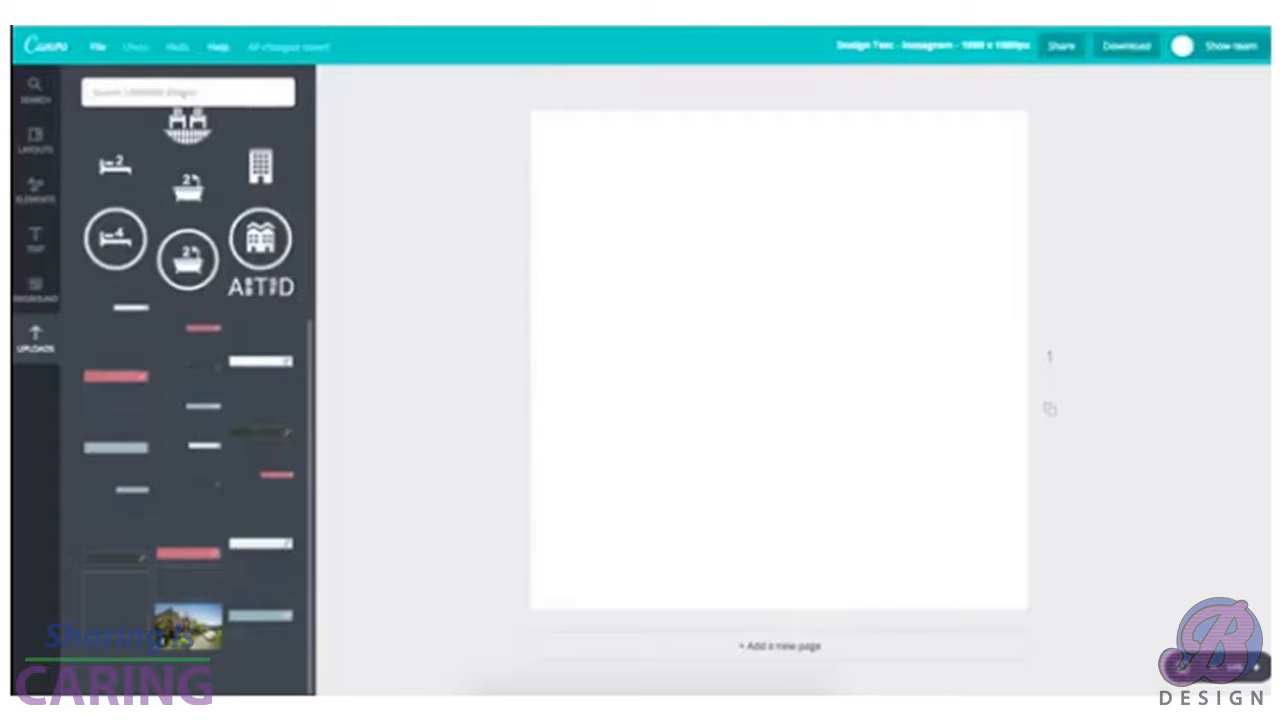
Place the uploaded house photo on the page, then enlarge and position it until it covers the whole square canvas
left_click_drag(188, 625, 716, 358)
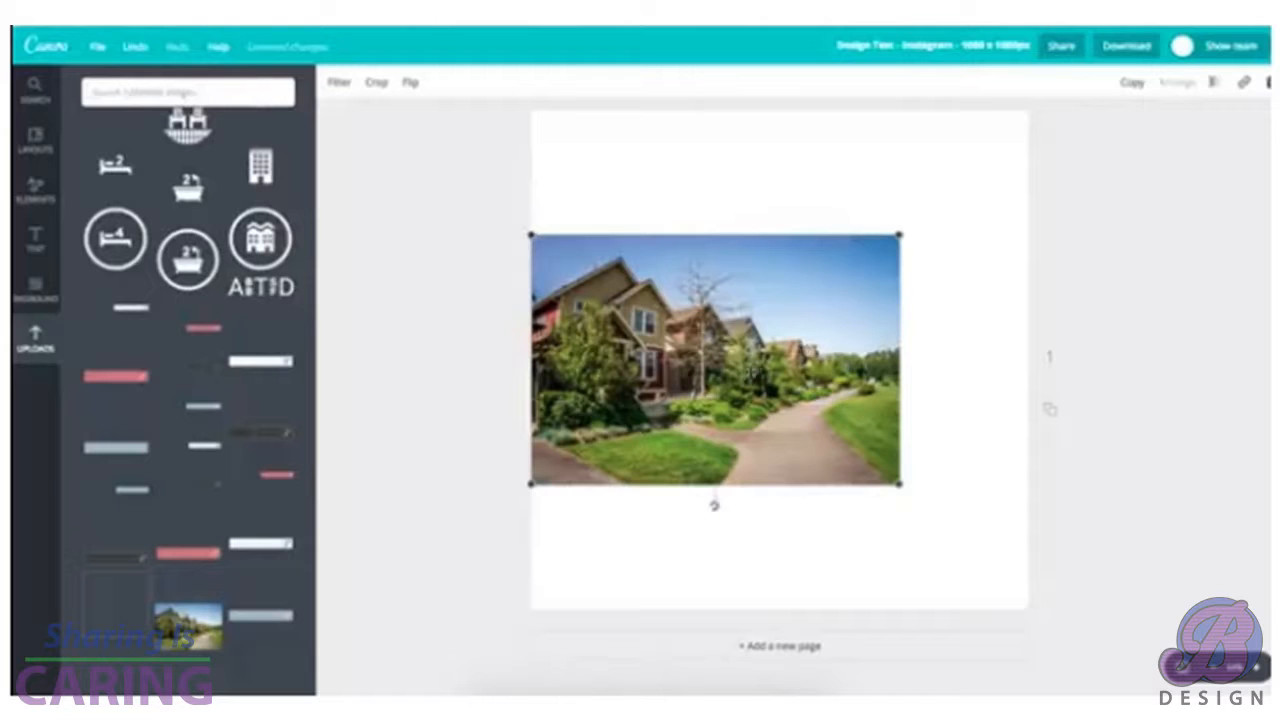
left_click_drag(688, 404, 675, 274)
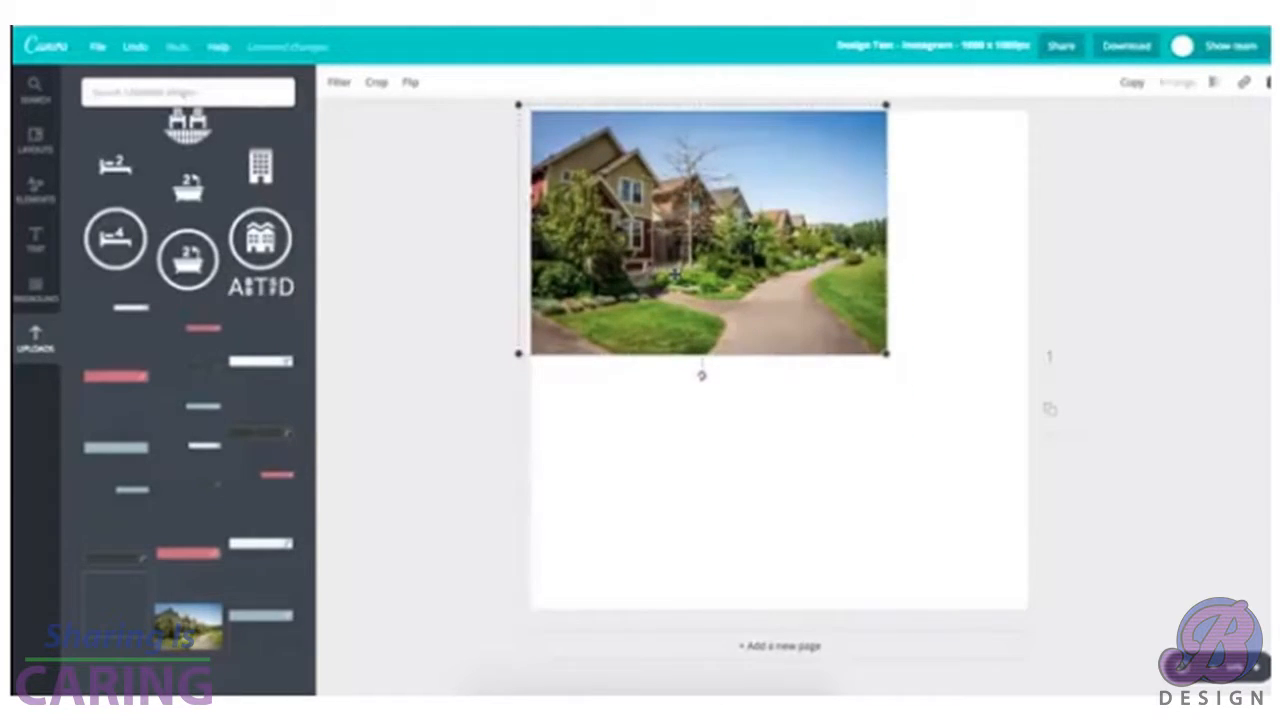
left_click_drag(886, 354, 1206, 538)
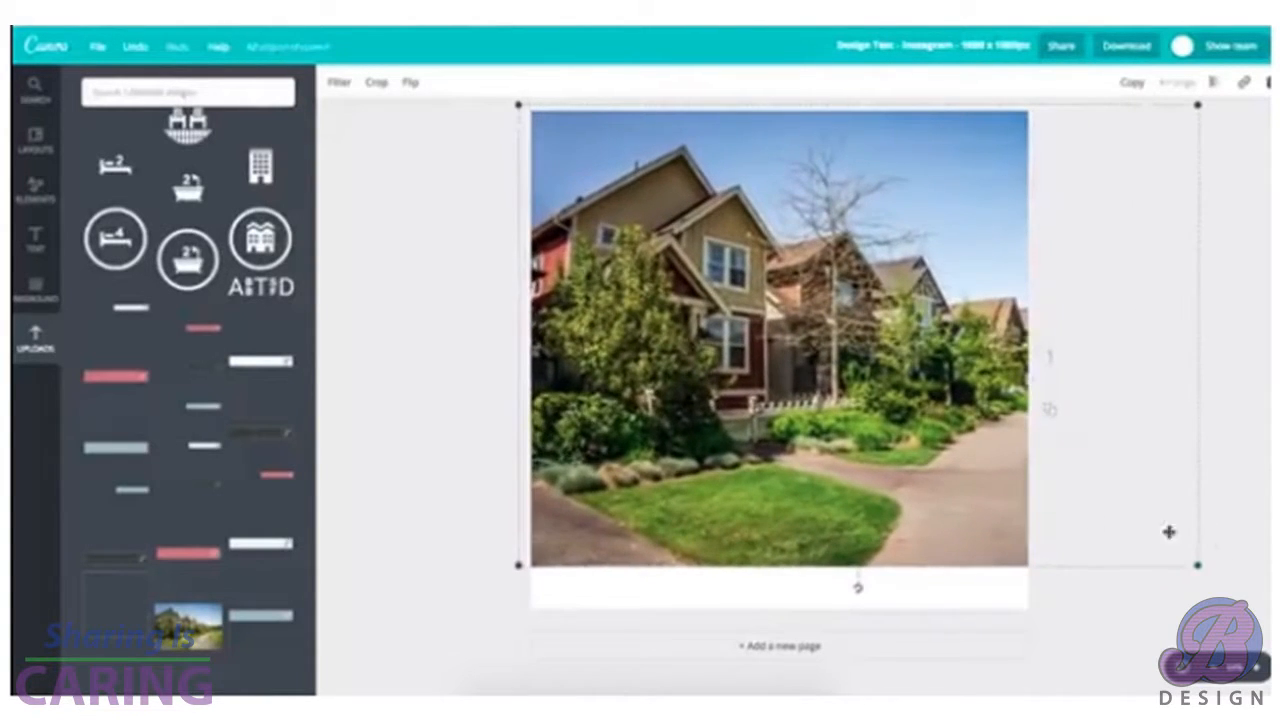
left_click_drag(905, 487, 830, 487)
left_click_drag(1106, 567, 1203, 632)
left_click_drag(663, 492, 737, 487)
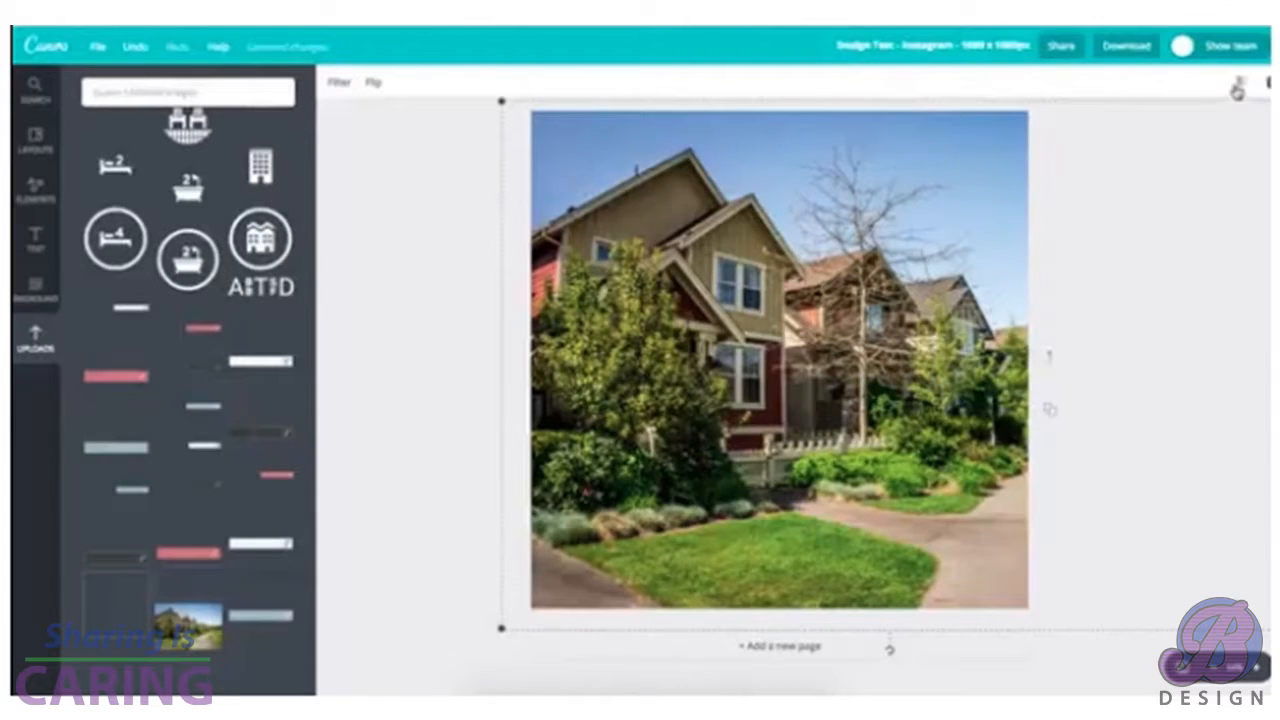
Try the Cali, Drama and Edge filters on the house photo and apply Drama
left_click(340, 84)
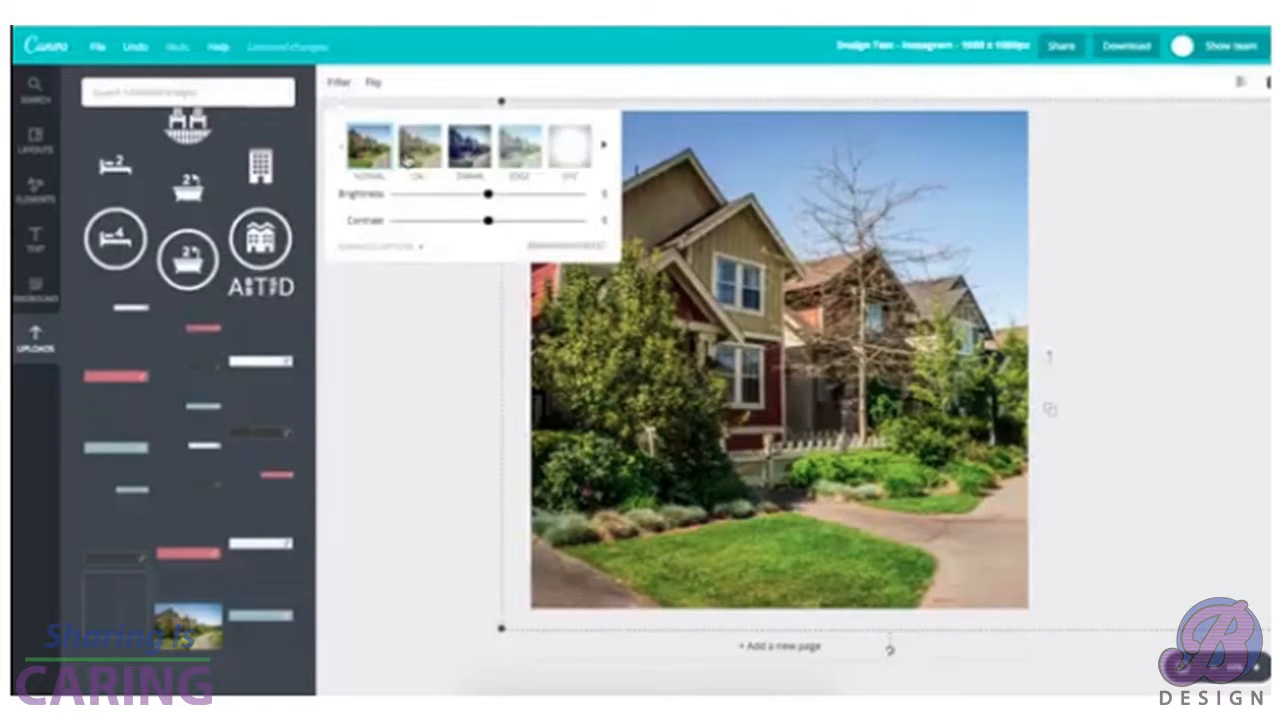
left_click(420, 150)
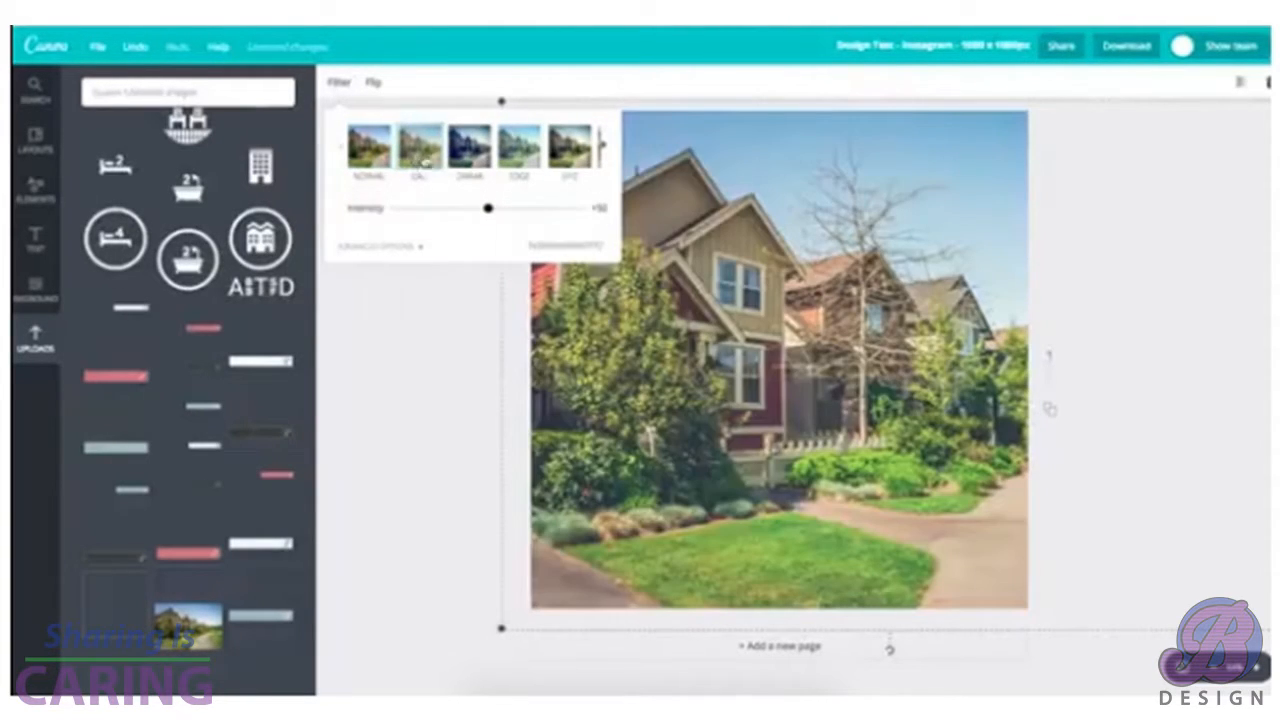
left_click(472, 155)
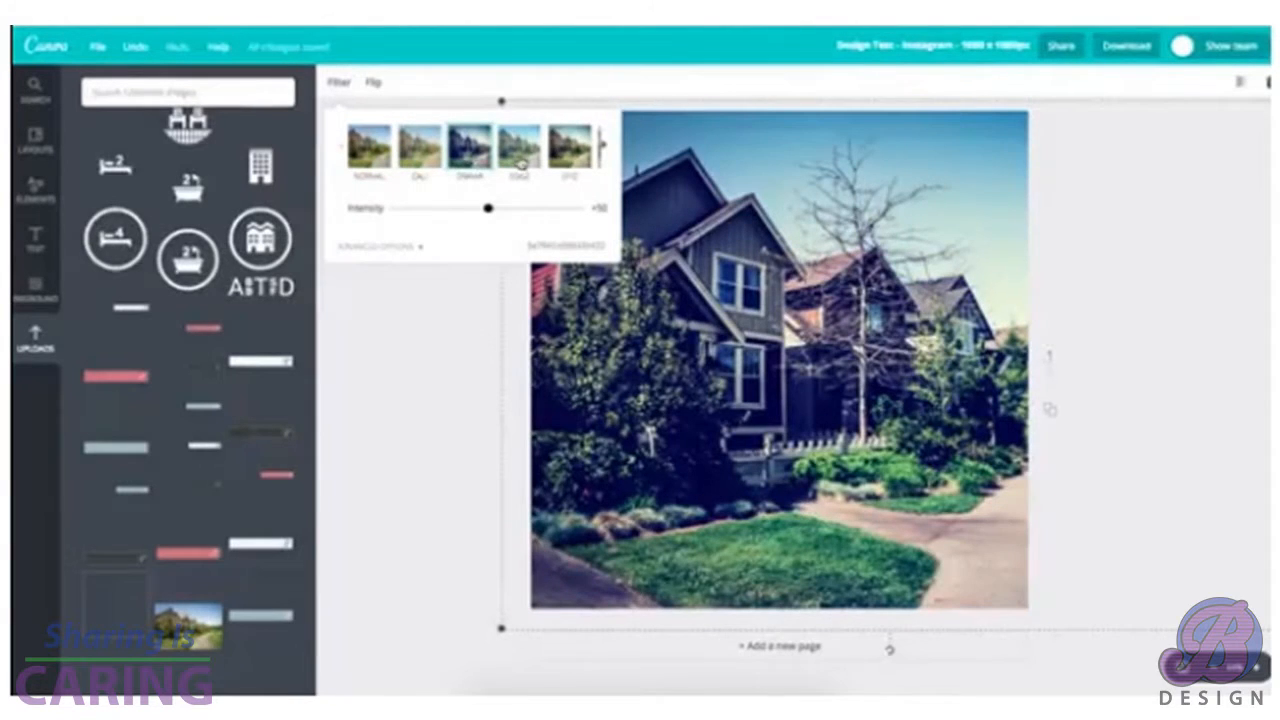
left_click(521, 164)
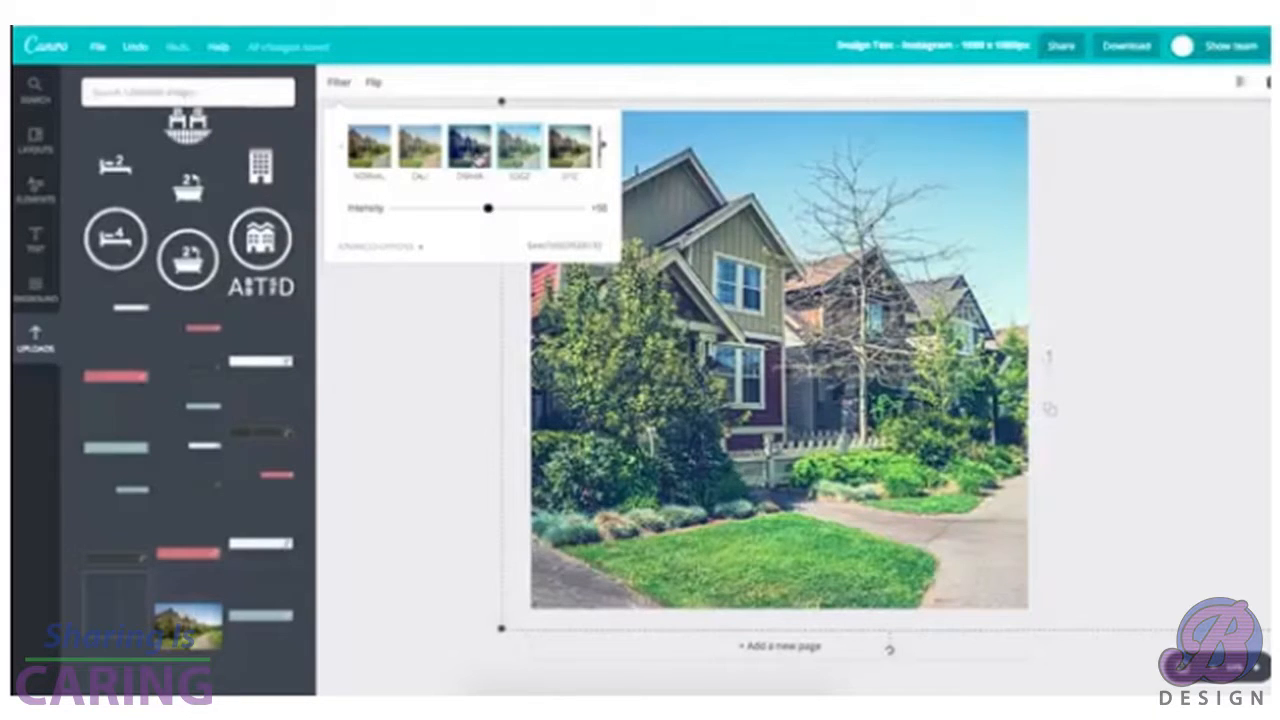
left_click(470, 150)
mouse_move(486, 213)
left_mouse_down()
mouse_move(458, 218)
mouse_move(521, 222)
mouse_move(461, 222)
mouse_move(490, 218)
left_mouse_up()
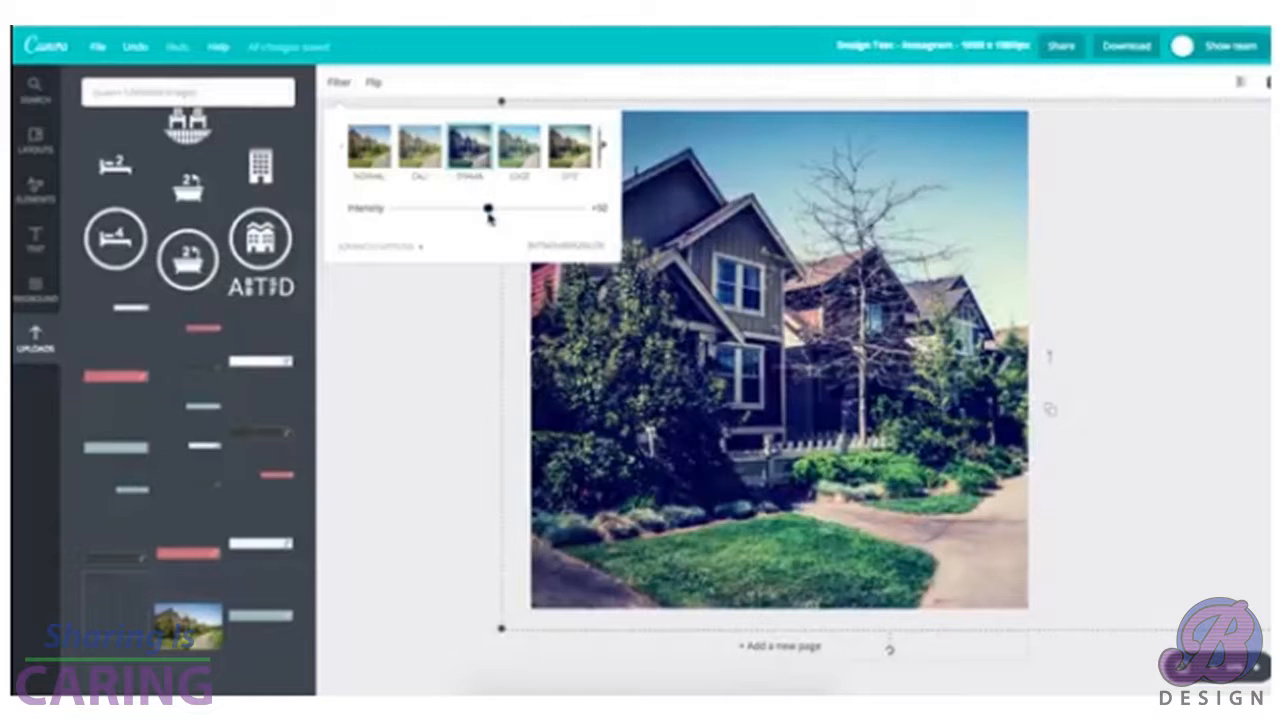
left_click(450, 407)
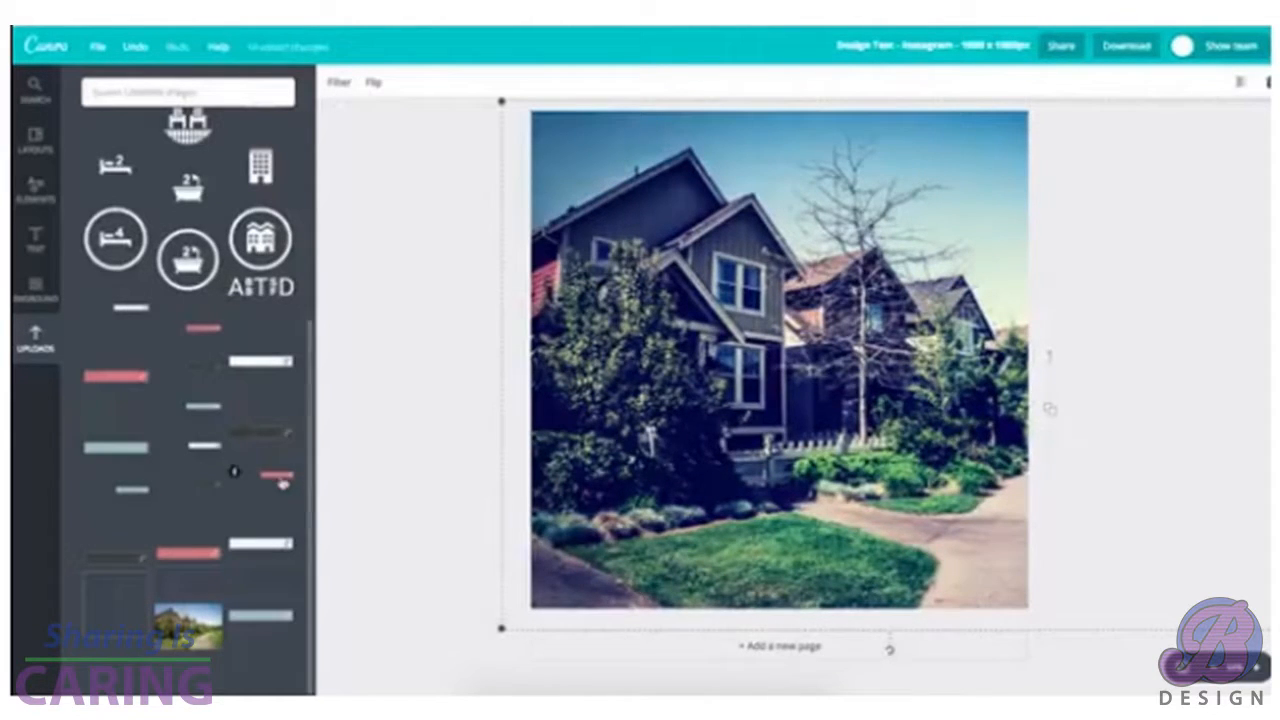
Add the uploaded white outline frame over the photo, align it to the page's top-left corner and scale it to fill the canvas
left_click(391, 503)
left_click_drag(623, 388, 883, 268)
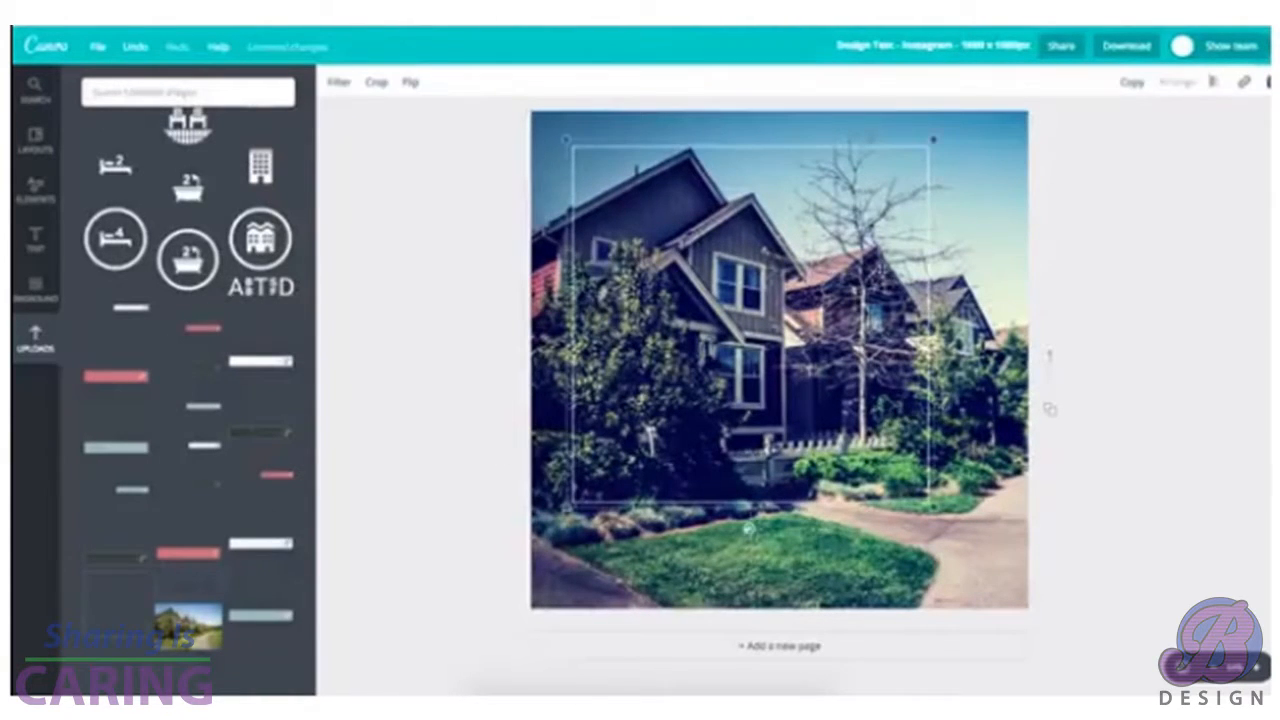
left_click_drag(686, 227, 658, 202)
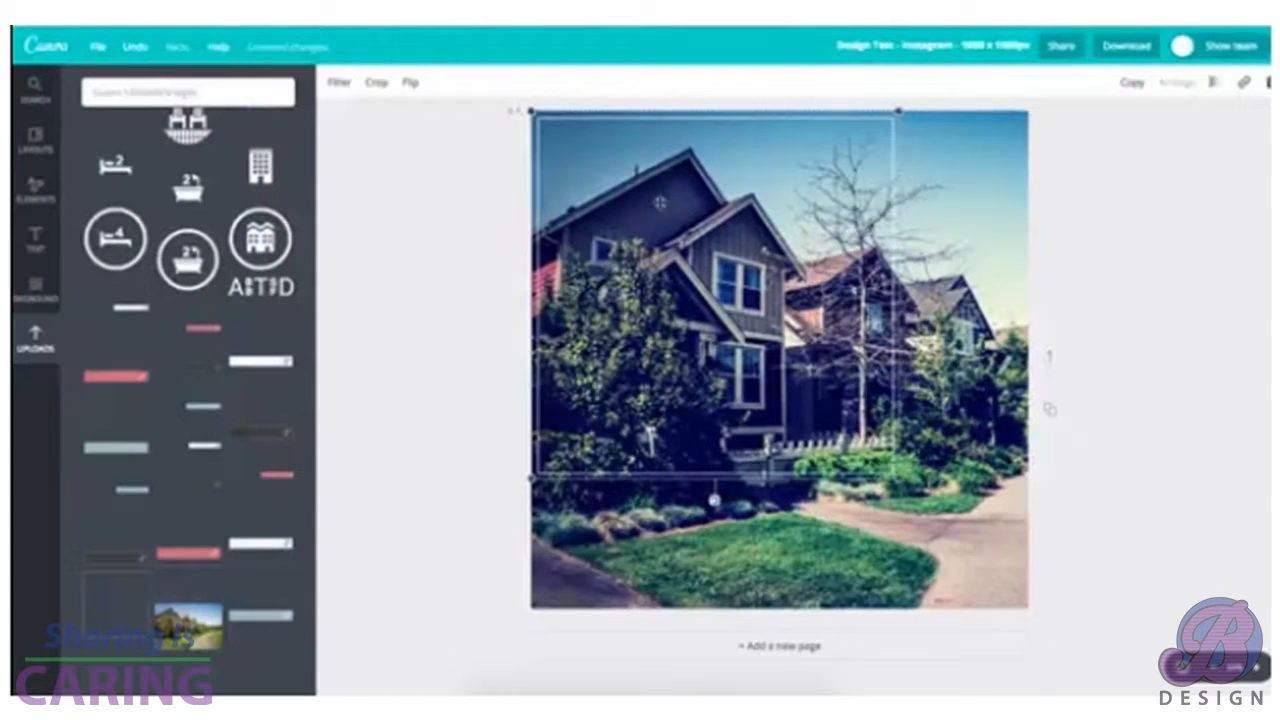
left_click_drag(895, 477, 1024, 606)
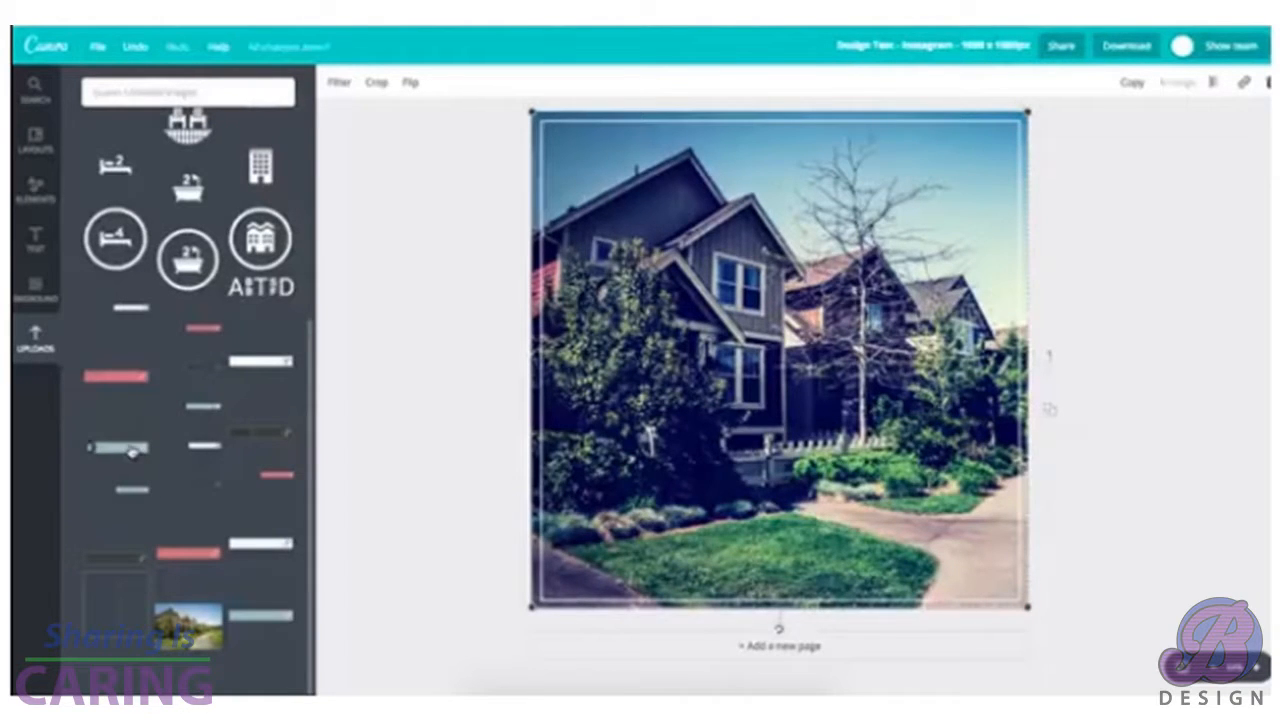
Add the light teal TMB banner, scaled to the full canvas, and place the white A-T-D lettering graphic in its left section
left_click_drag(131, 452, 820, 422)
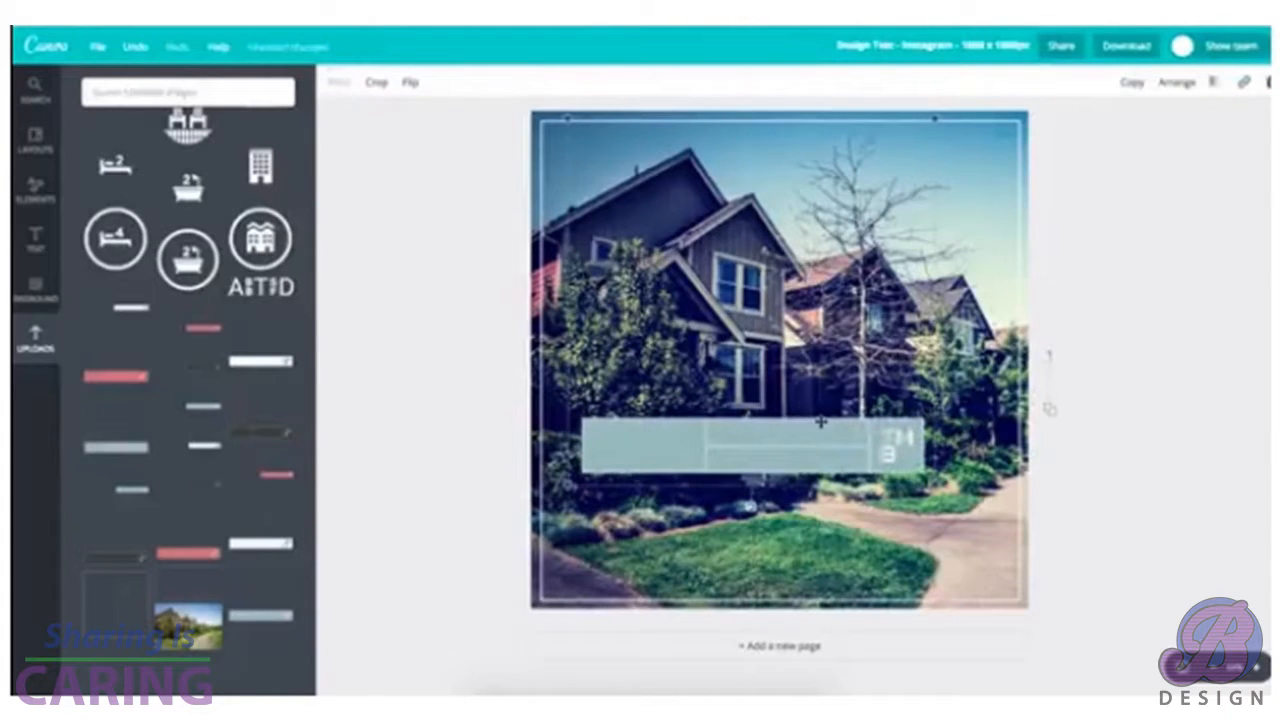
left_click_drag(817, 443, 789, 443)
left_click_drag(887, 467, 1028, 610)
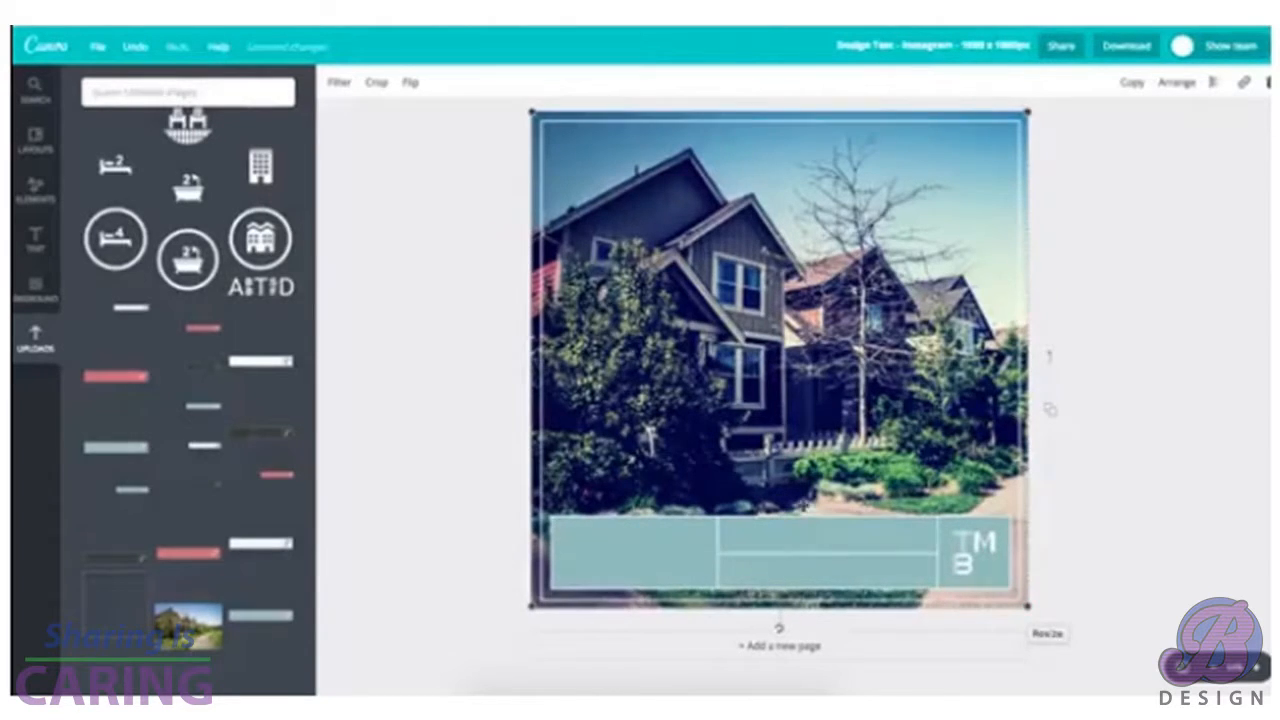
scroll(802, 502, "down", 1)
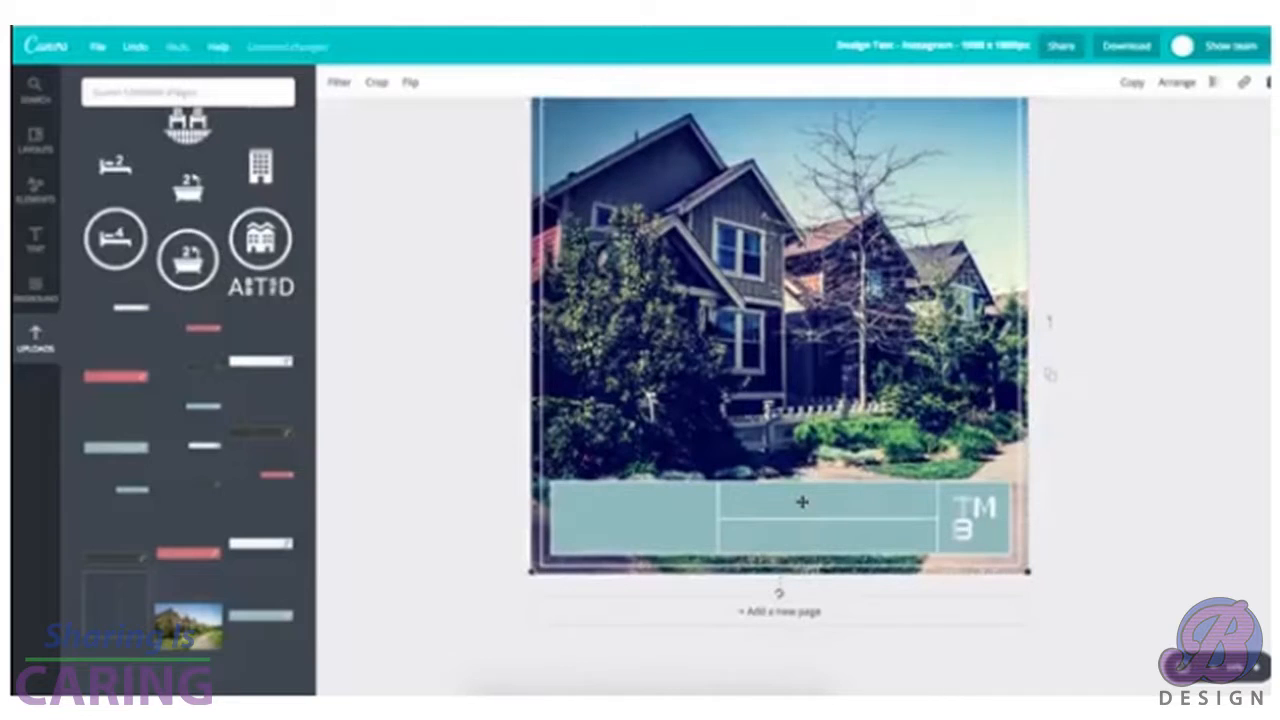
left_click_drag(262, 288, 641, 513)
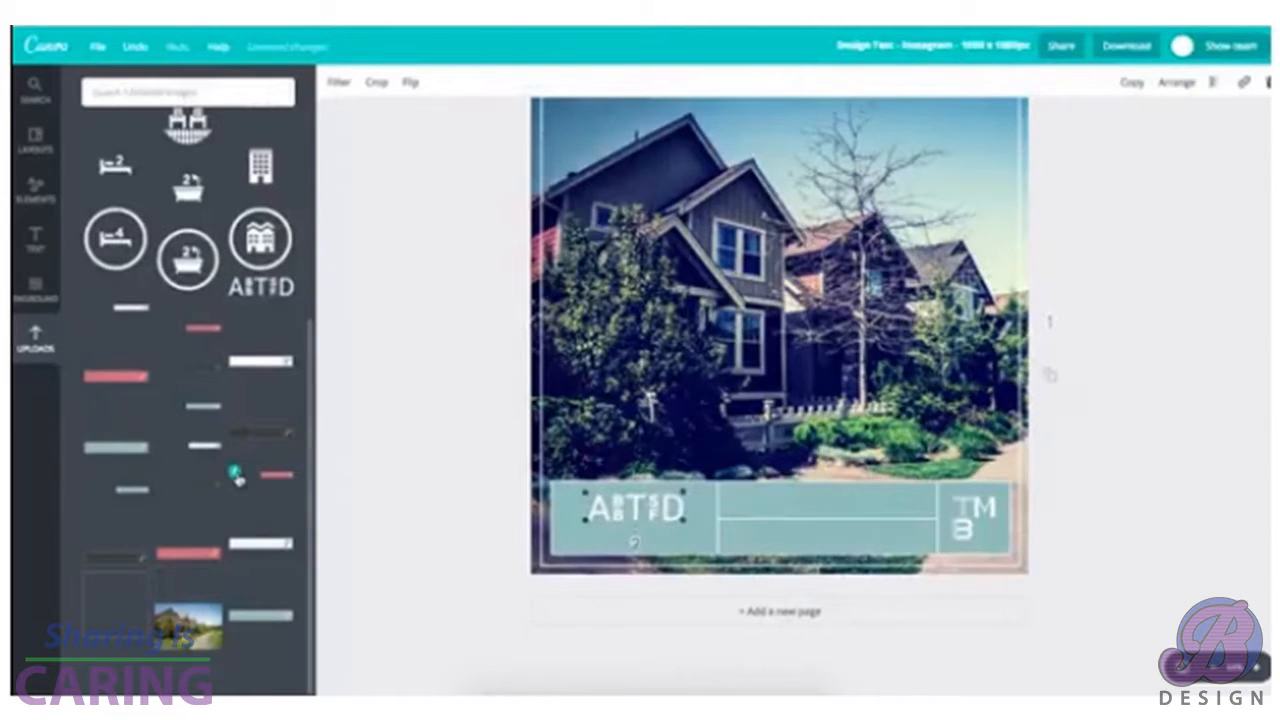
Place the two-bed, two-bath, family and duplex house icons in a row in the banner's lower middle section
scroll(237, 480, "up", 2)
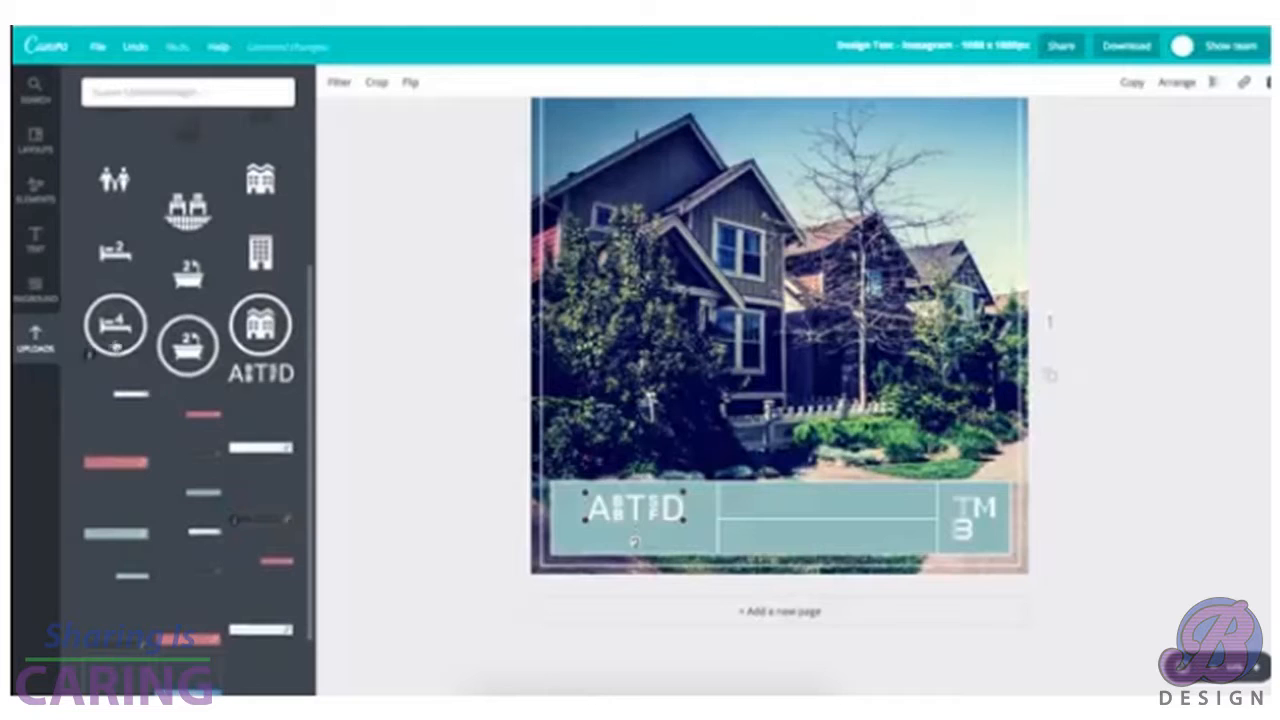
left_click(113, 324)
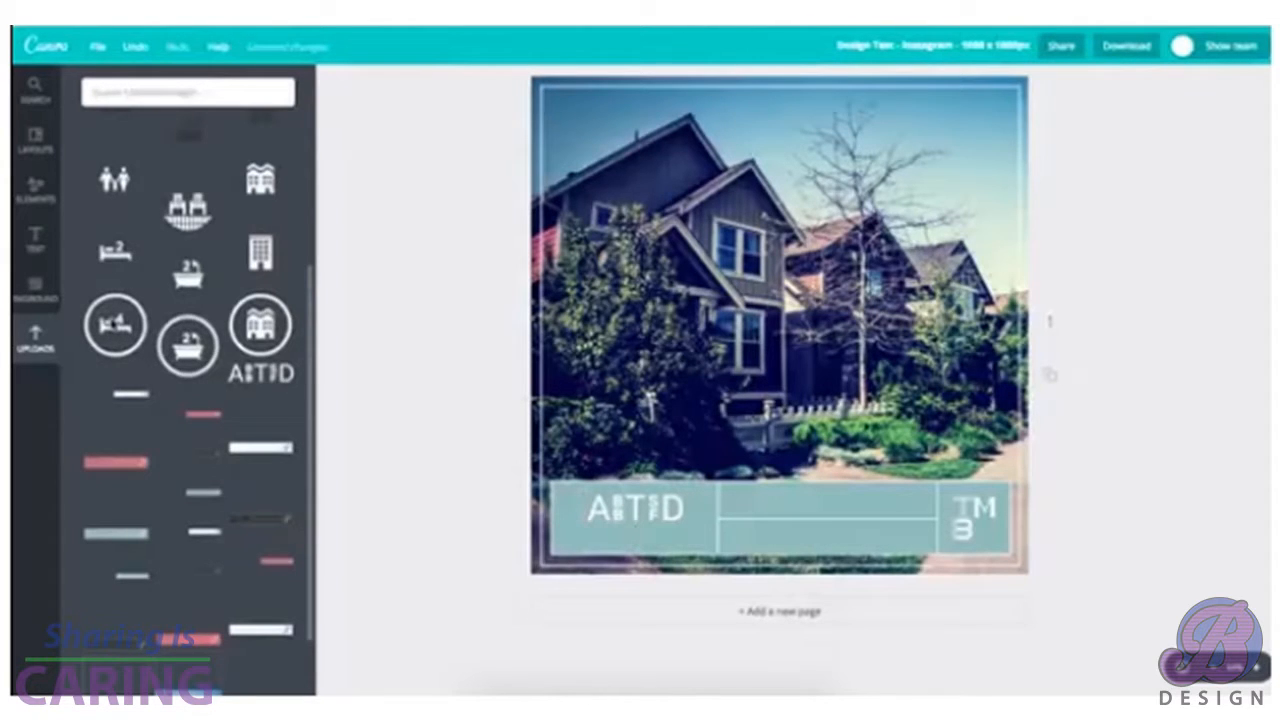
left_click_drag(113, 324, 766, 550)
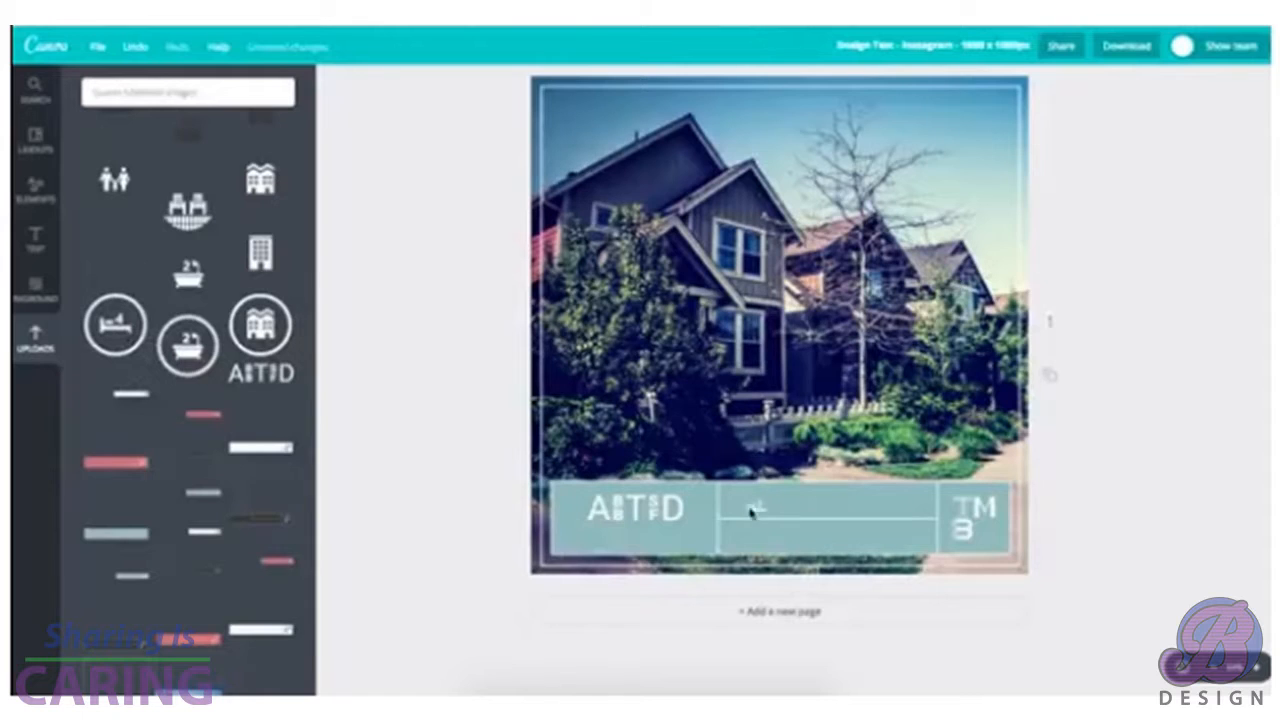
left_click(745, 536)
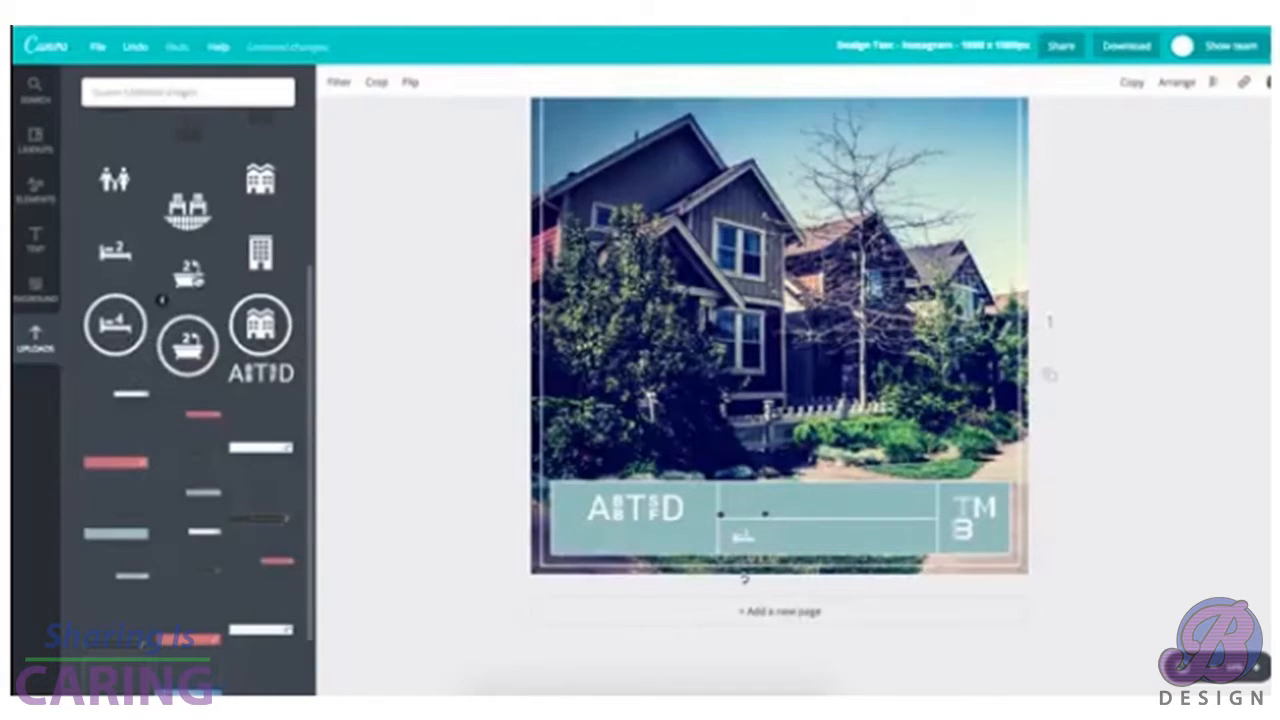
left_click(430, 388)
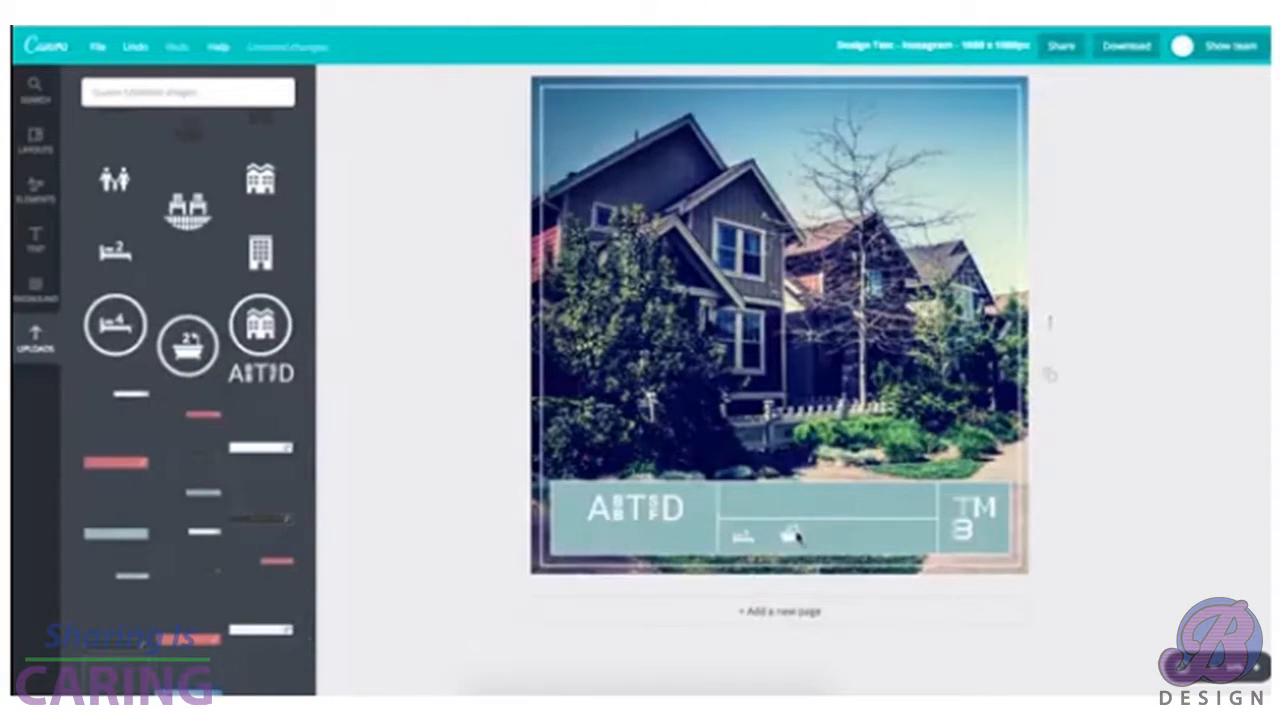
left_click_drag(796, 536, 796, 536)
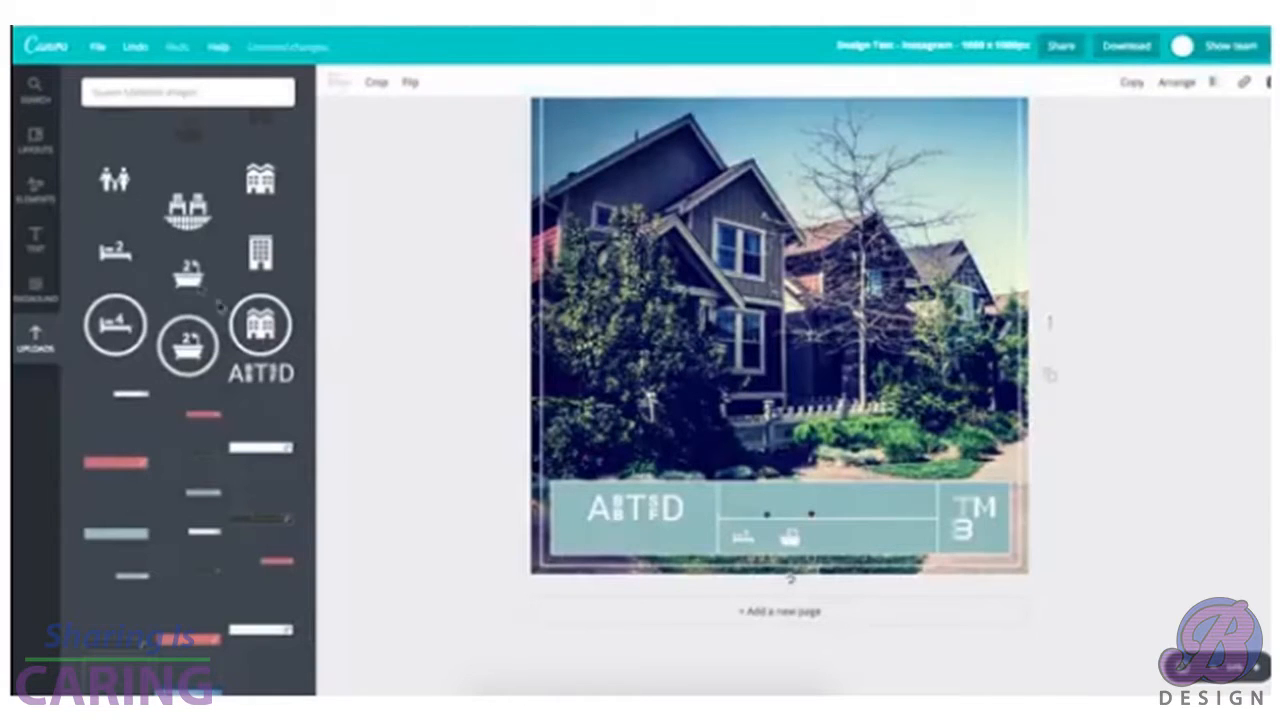
left_click_drag(121, 184, 836, 540)
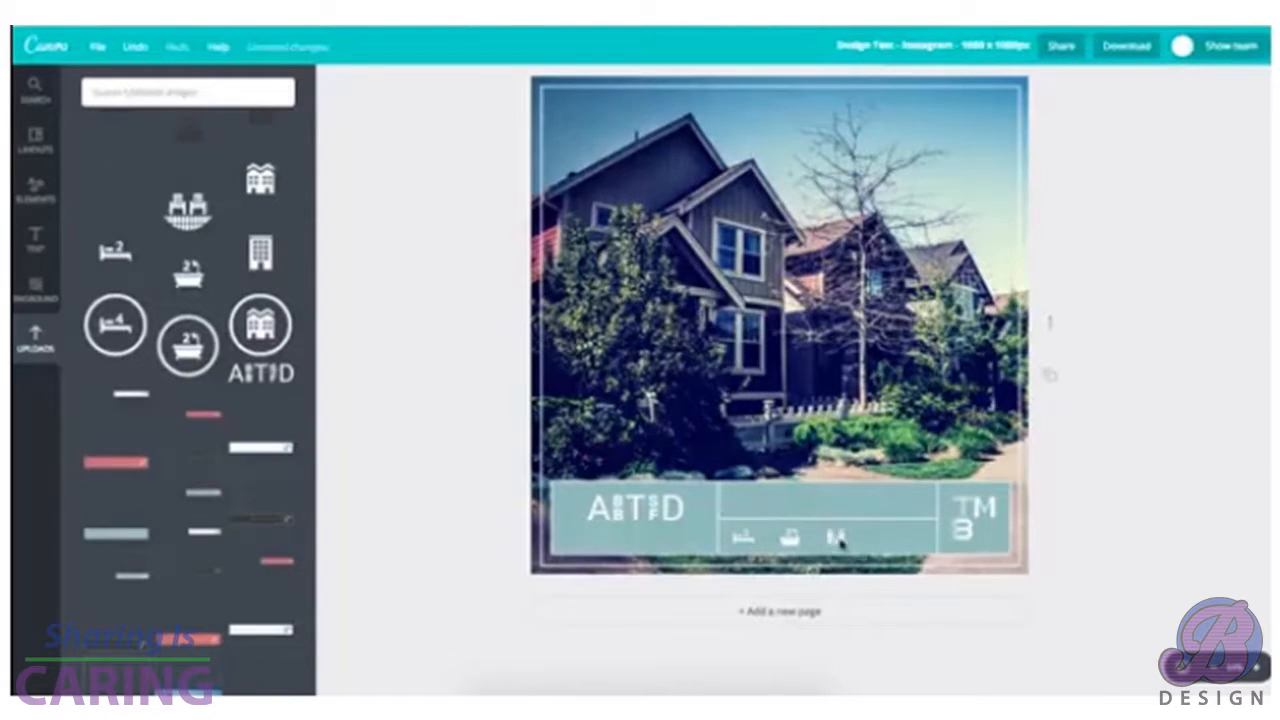
left_click_drag(260, 180, 898, 579)
Nudge the family icon to the right, toward the house icon in the banner's icon row
left_click(834, 534)
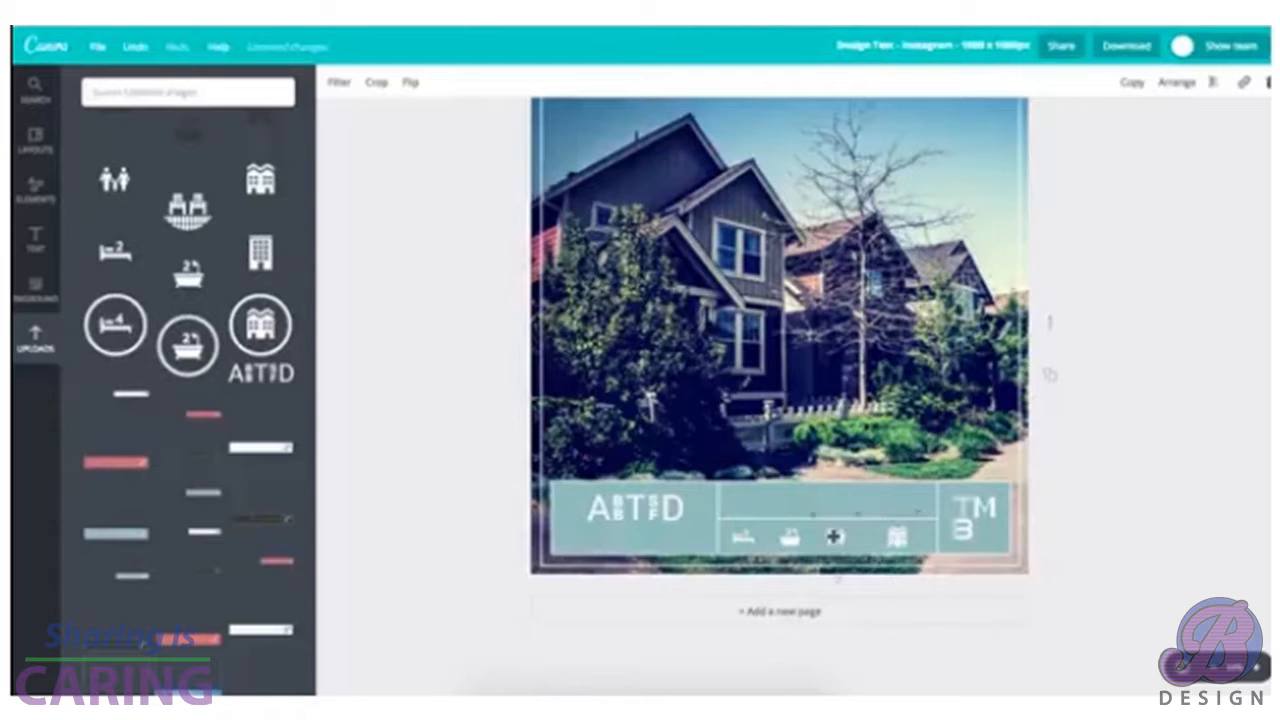
key("Right")
key("Right")
key("Right")
key("Right")
key("Right")
key("Right")
key("Right")
key("Right")
key("Right")
key("Right")
key("Right")
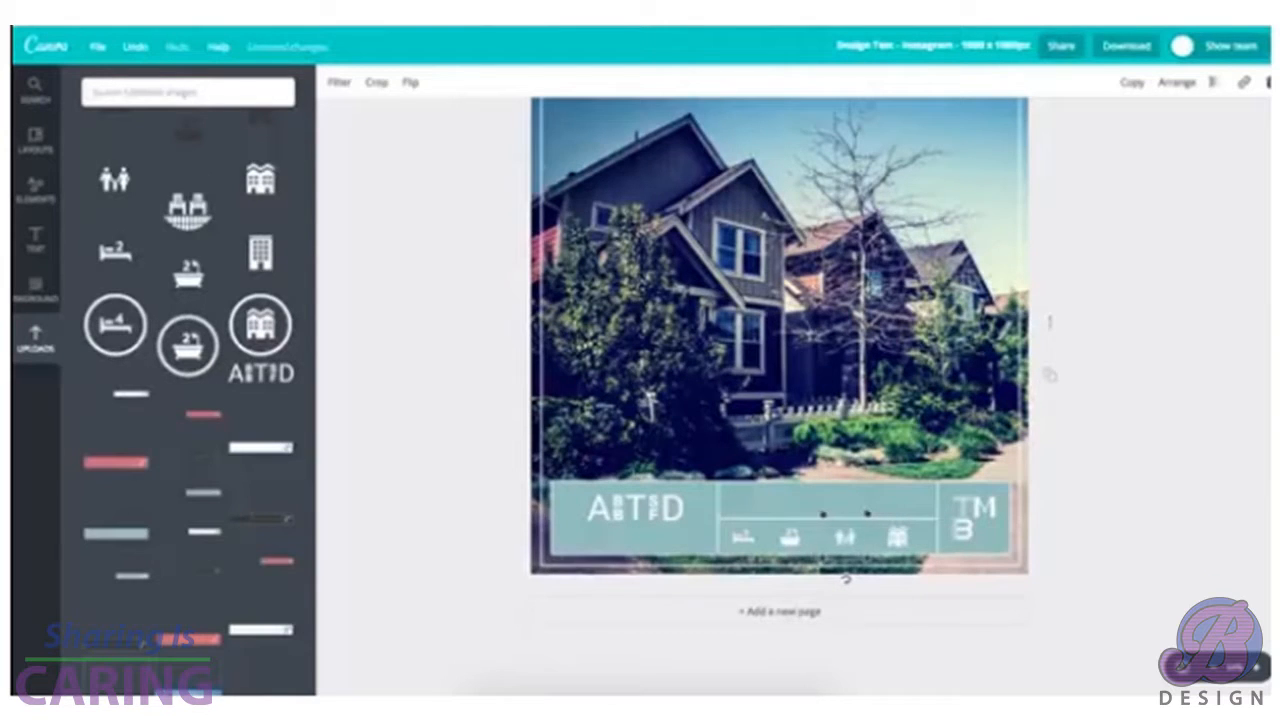
Nudge the bathtub icon to the right so it sits closer to the family icon
left_click(792, 536)
key("Right")
key("Right")
key("Right")
key("Right")
key("Right")
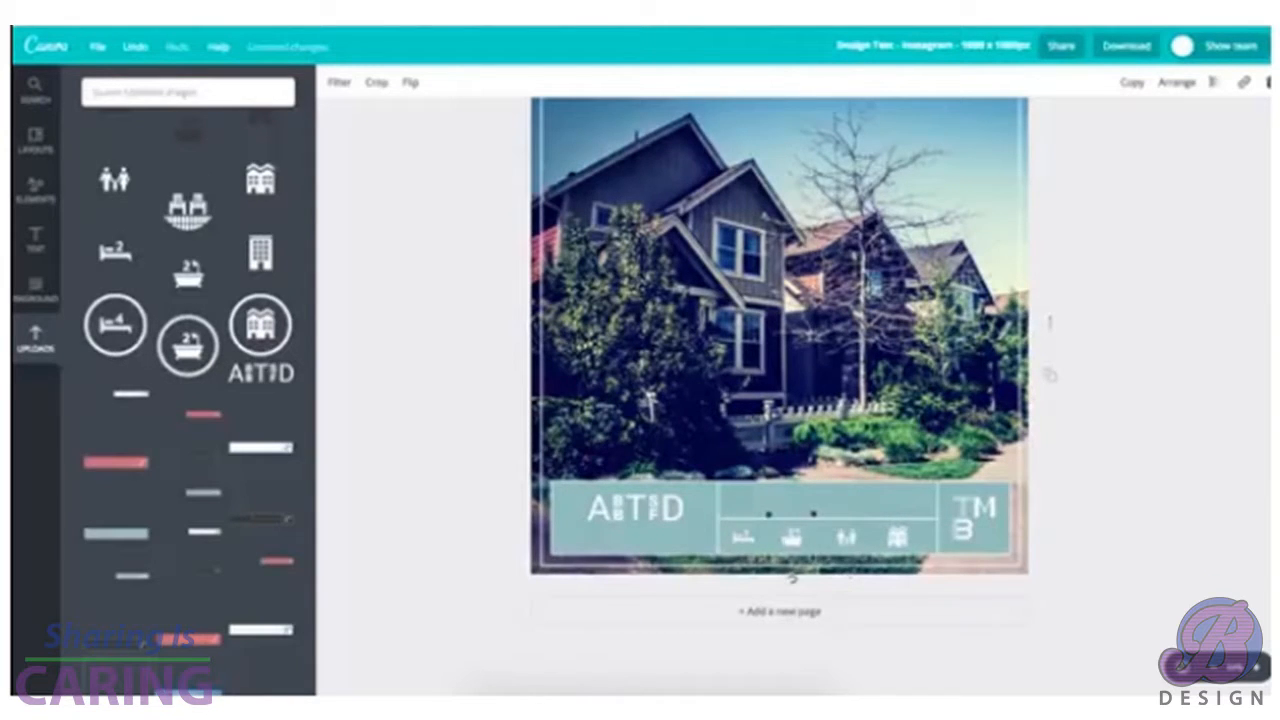
key("Right")
key("Right")
key("Right")
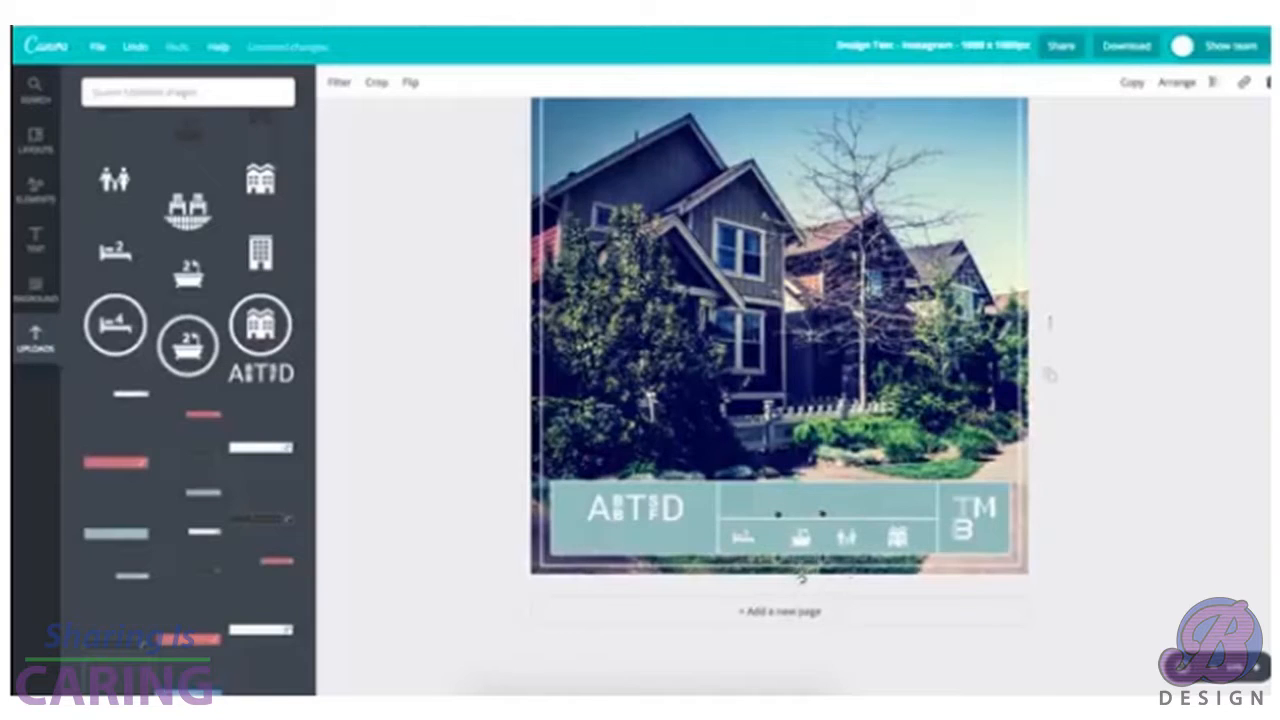
Nudge the bed icon to the right and fine-tune the family and bathtub icons to even out the row's spacing
left_click(737, 537)
key("Right")
key("Right")
key("Right")
key("Right")
key("Right")
key("Right")
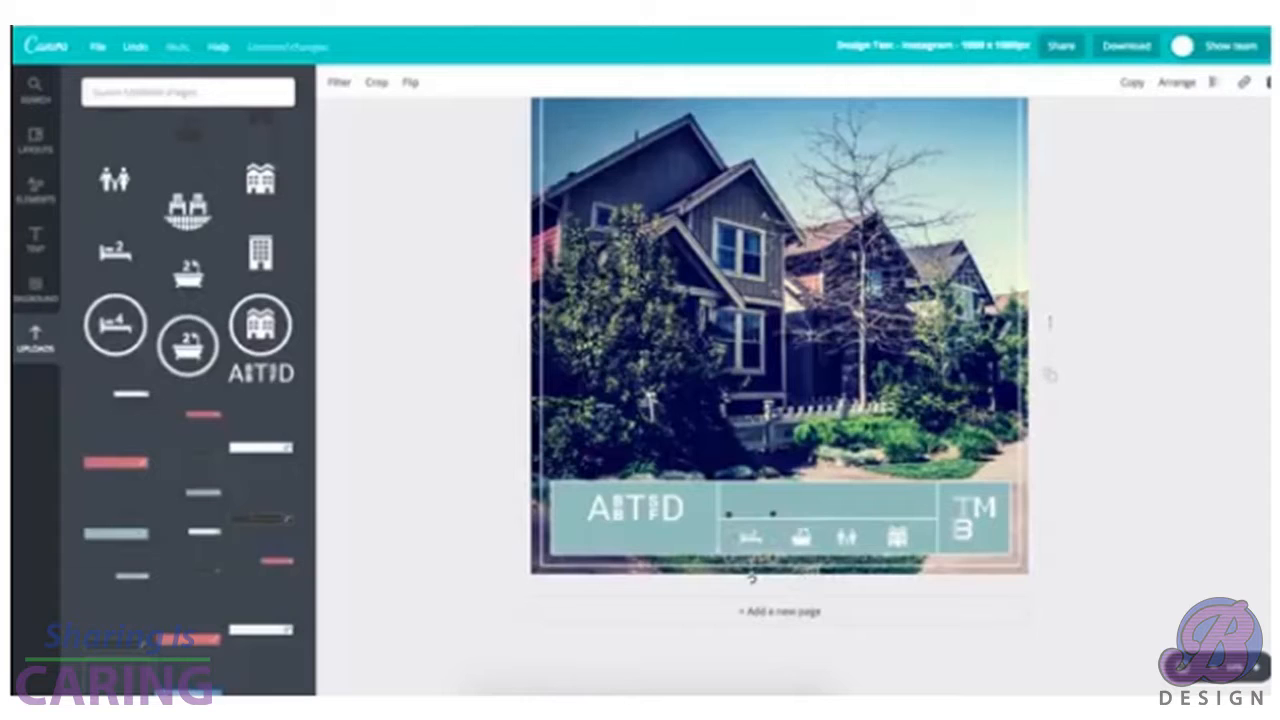
key("Right")
key("Right")
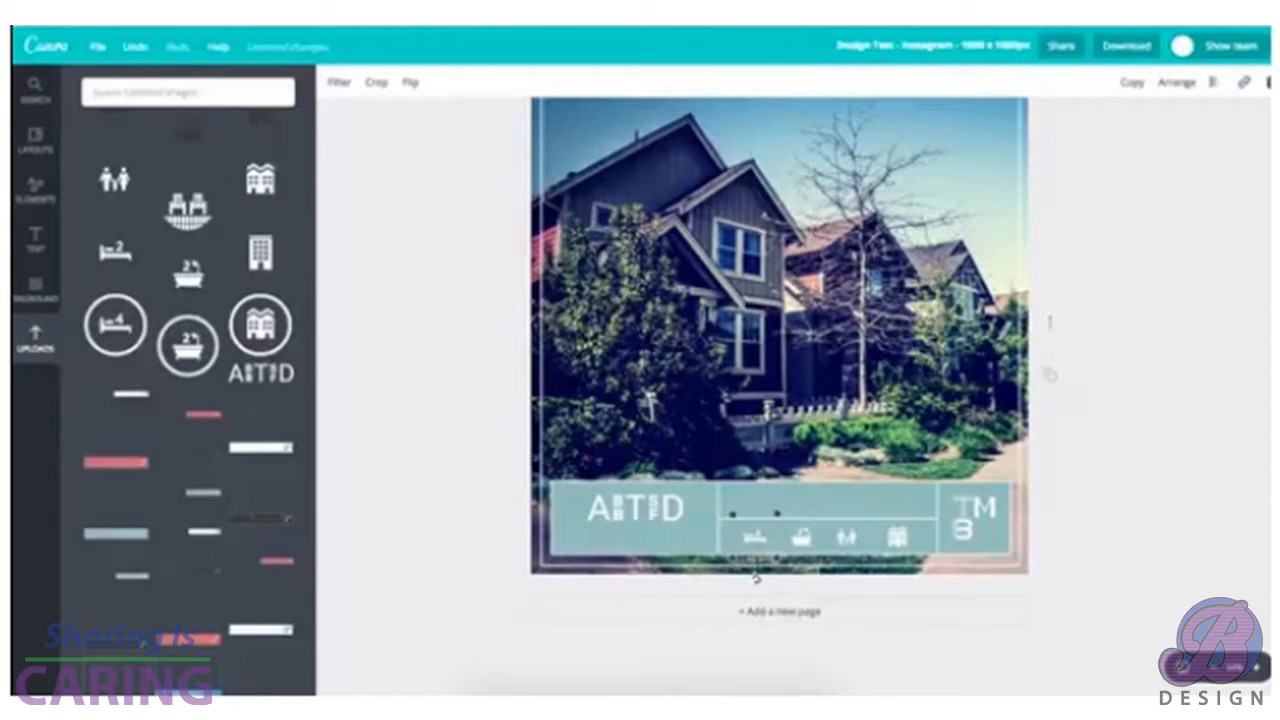
left_click(850, 540)
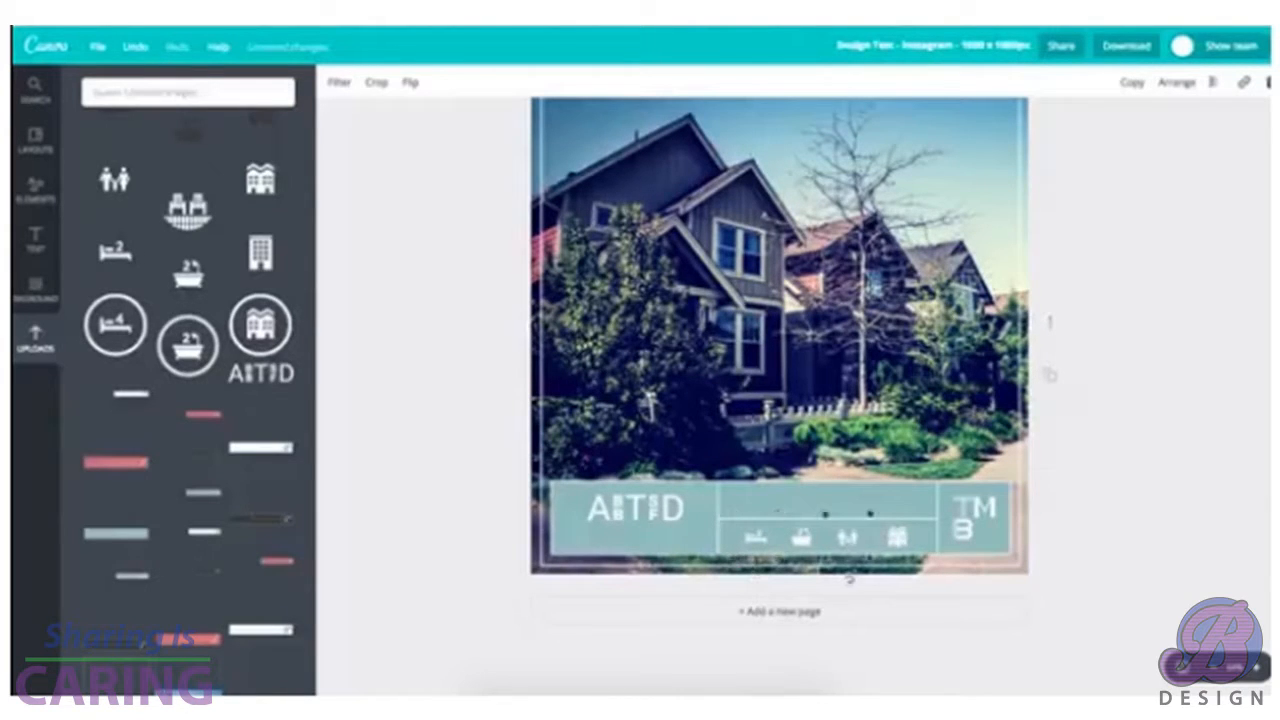
left_click(802, 541)
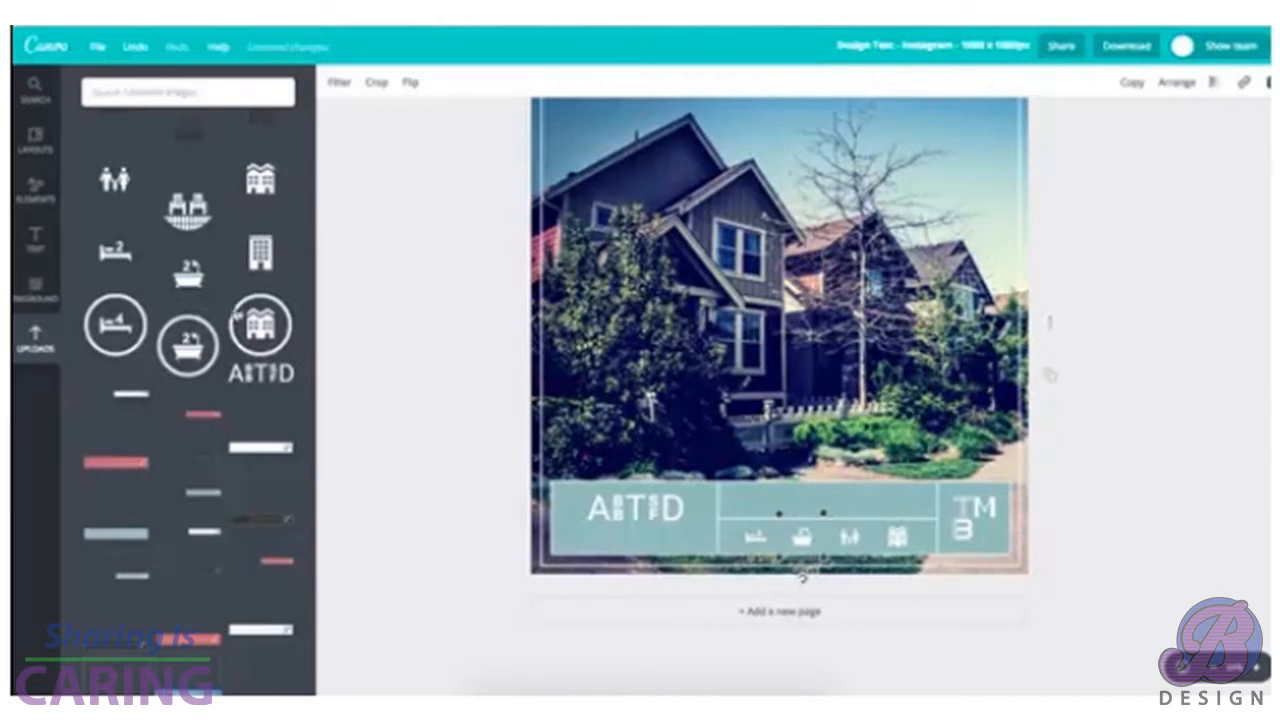
Add a body text line in the banner's upper middle section above the icon row and set its font to Roboto
left_click(40, 244)
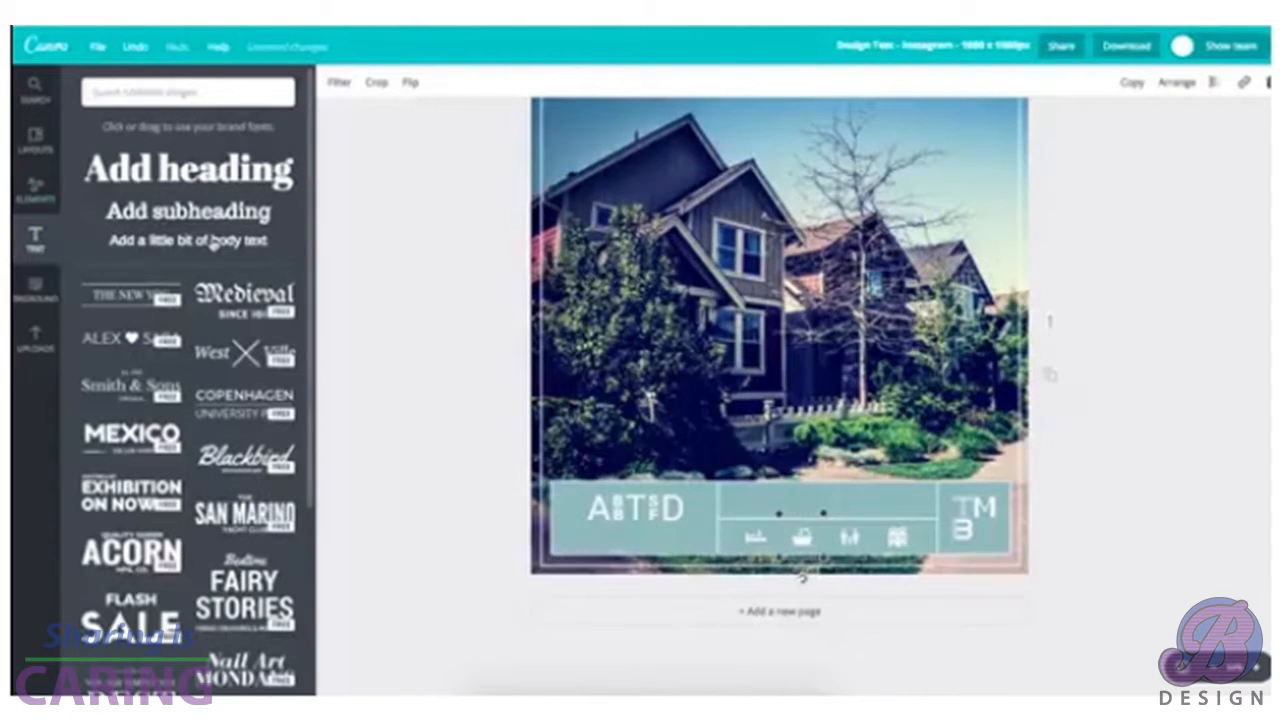
left_click_drag(212, 243, 872, 503)
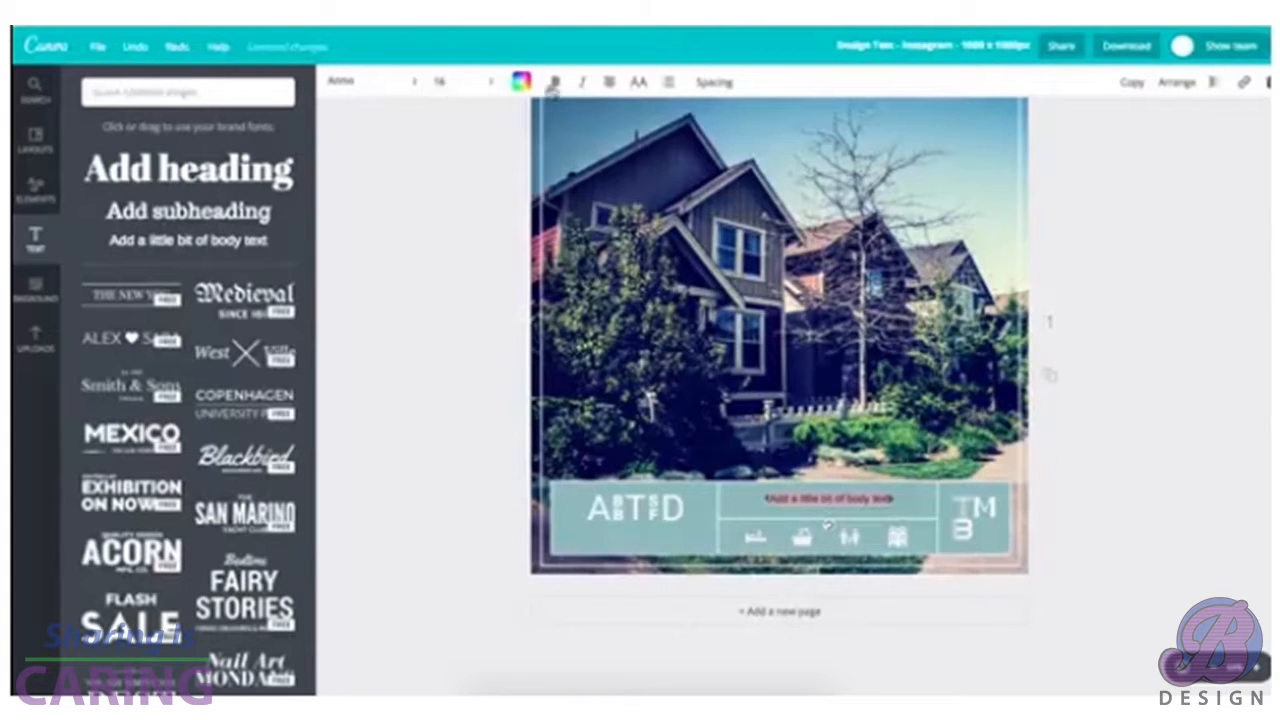
left_click(396, 88)
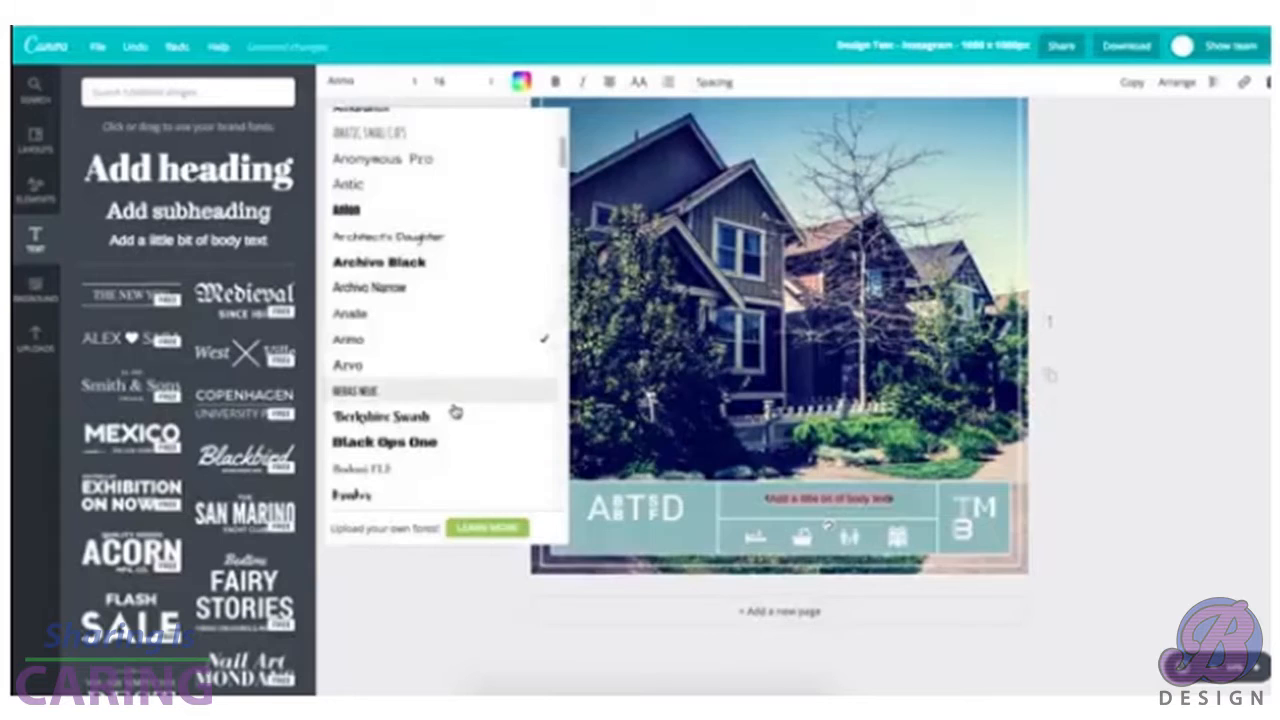
scroll(455, 410, "down", 1)
scroll(455, 410, "down", 10)
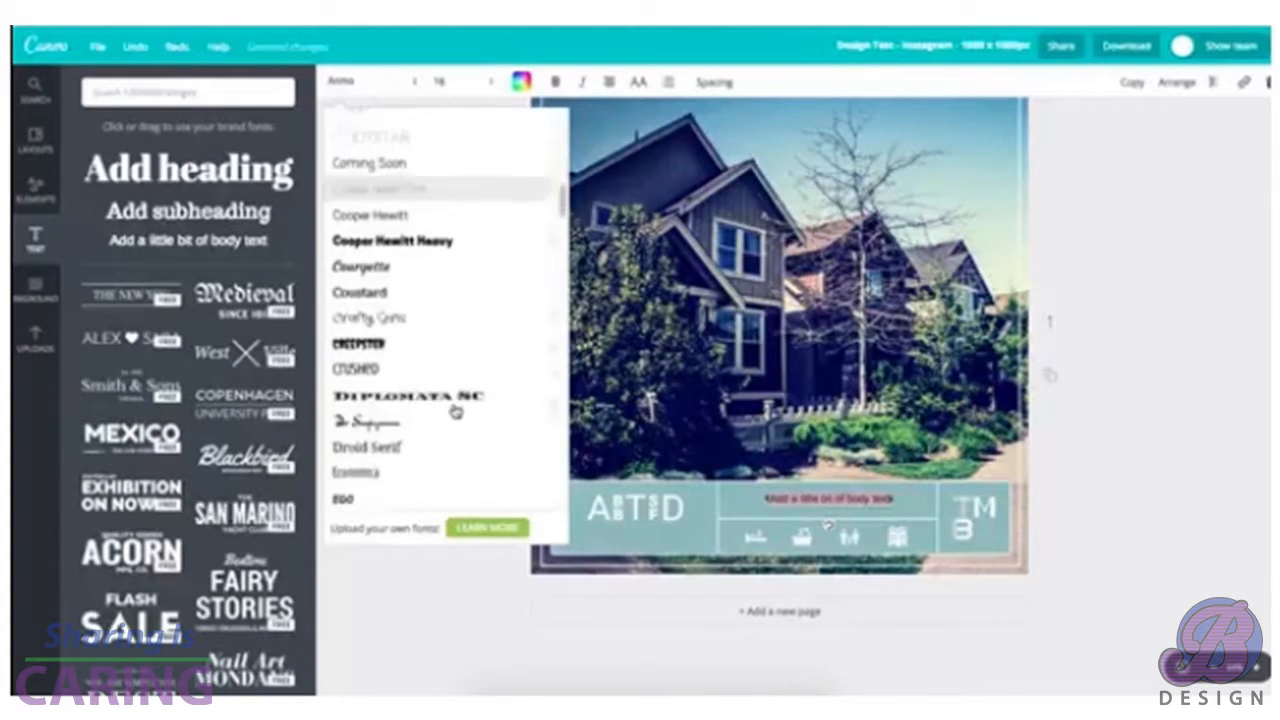
scroll(455, 410, "down", 10)
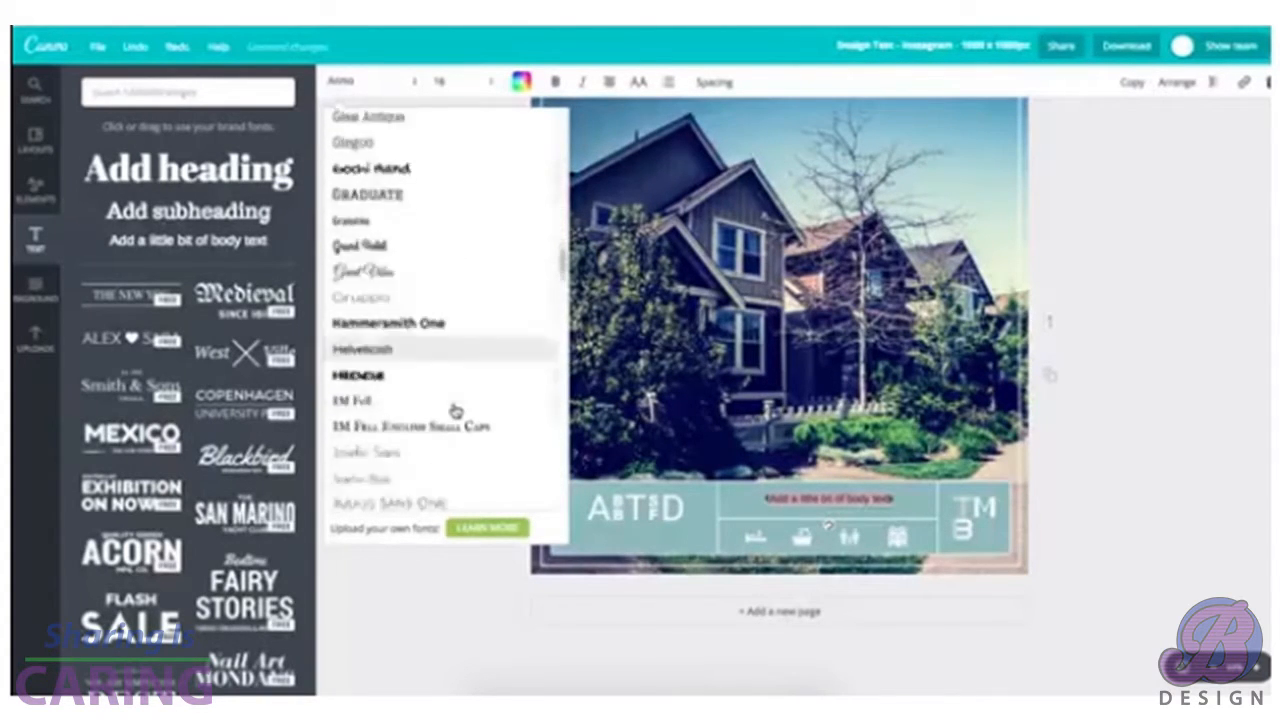
scroll(455, 410, "down", 10)
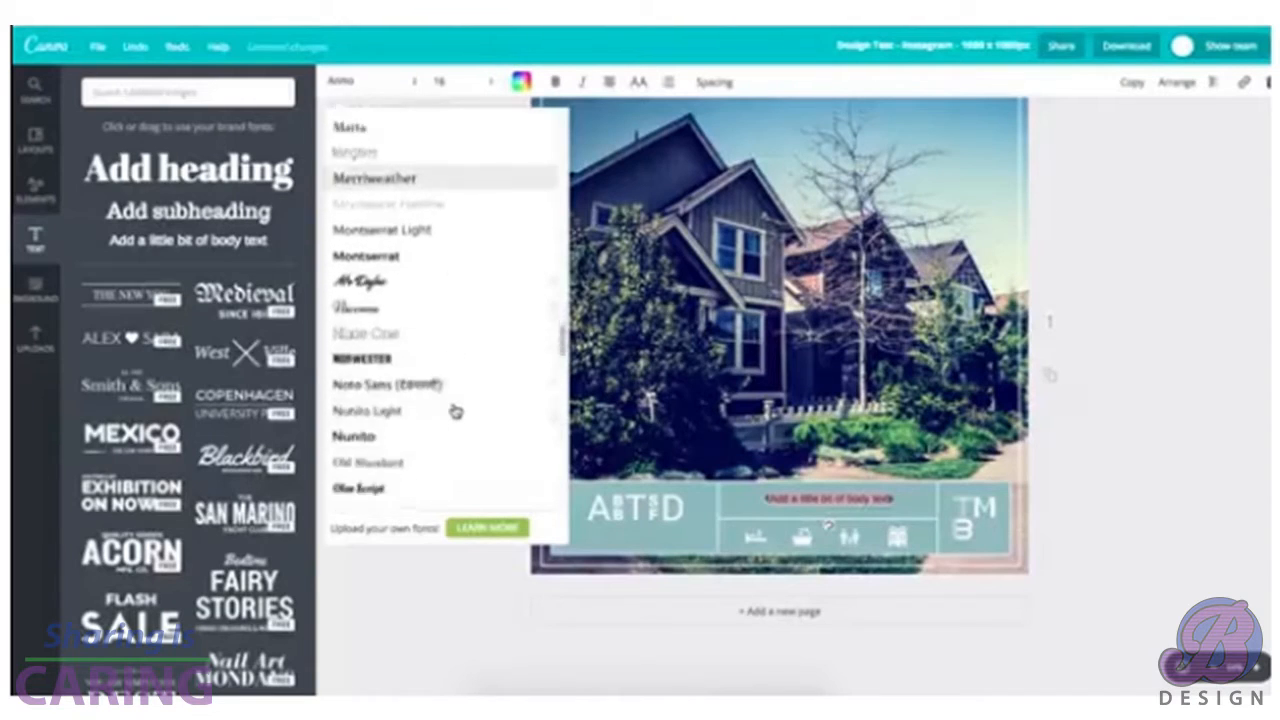
scroll(455, 410, "down", 10)
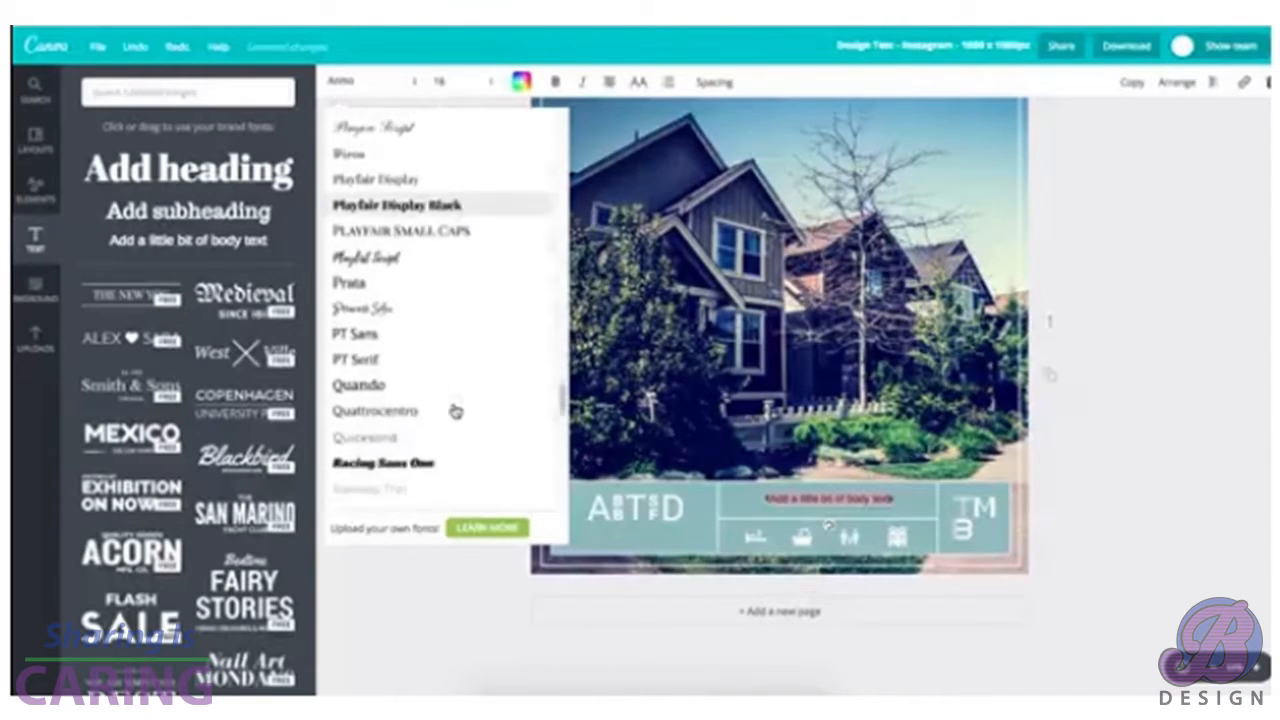
scroll(455, 410, "down", 3)
left_click(425, 358)
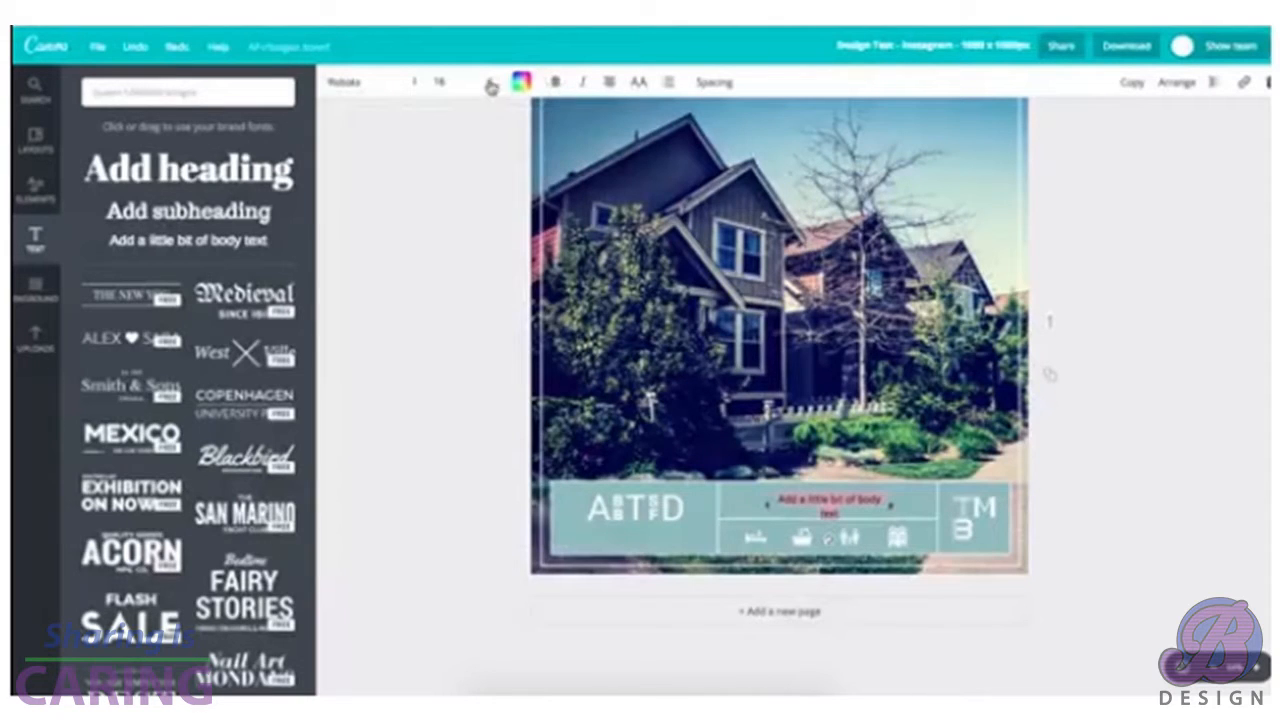
Format the banner's body text line as size 21, bold, uppercase and white
left_click(484, 86)
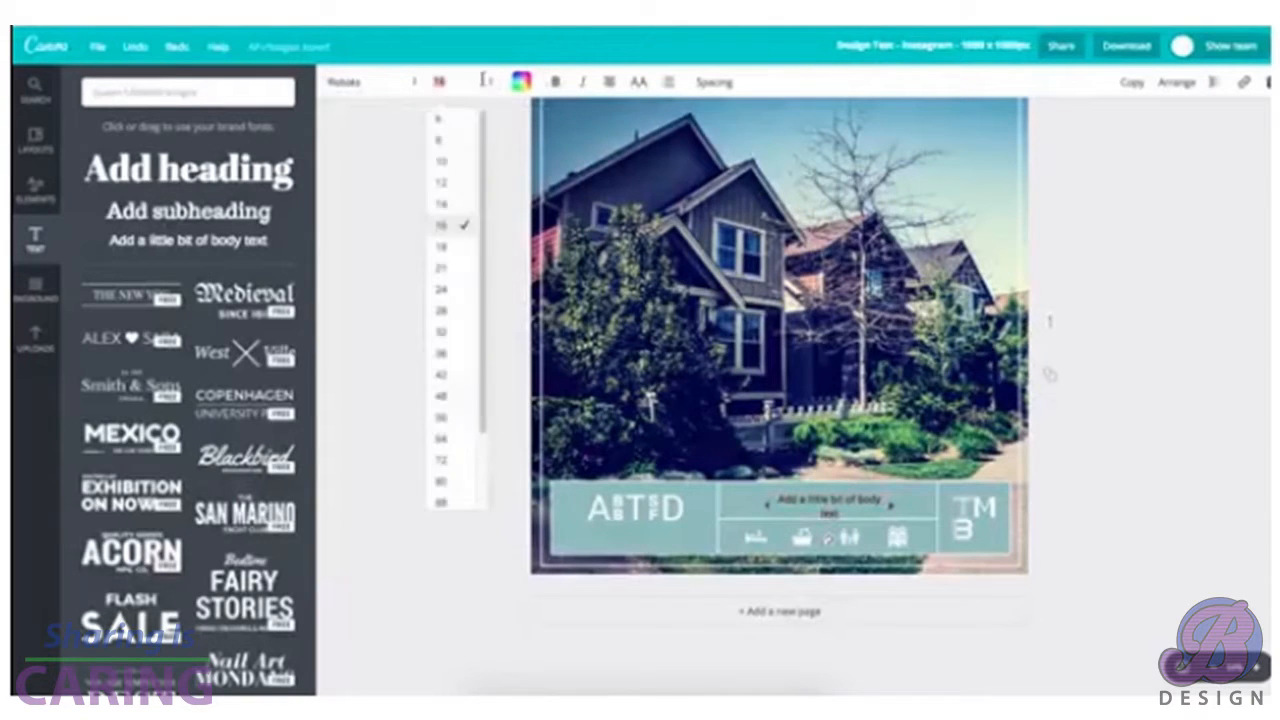
left_click(452, 272)
left_click(555, 81)
left_click(638, 83)
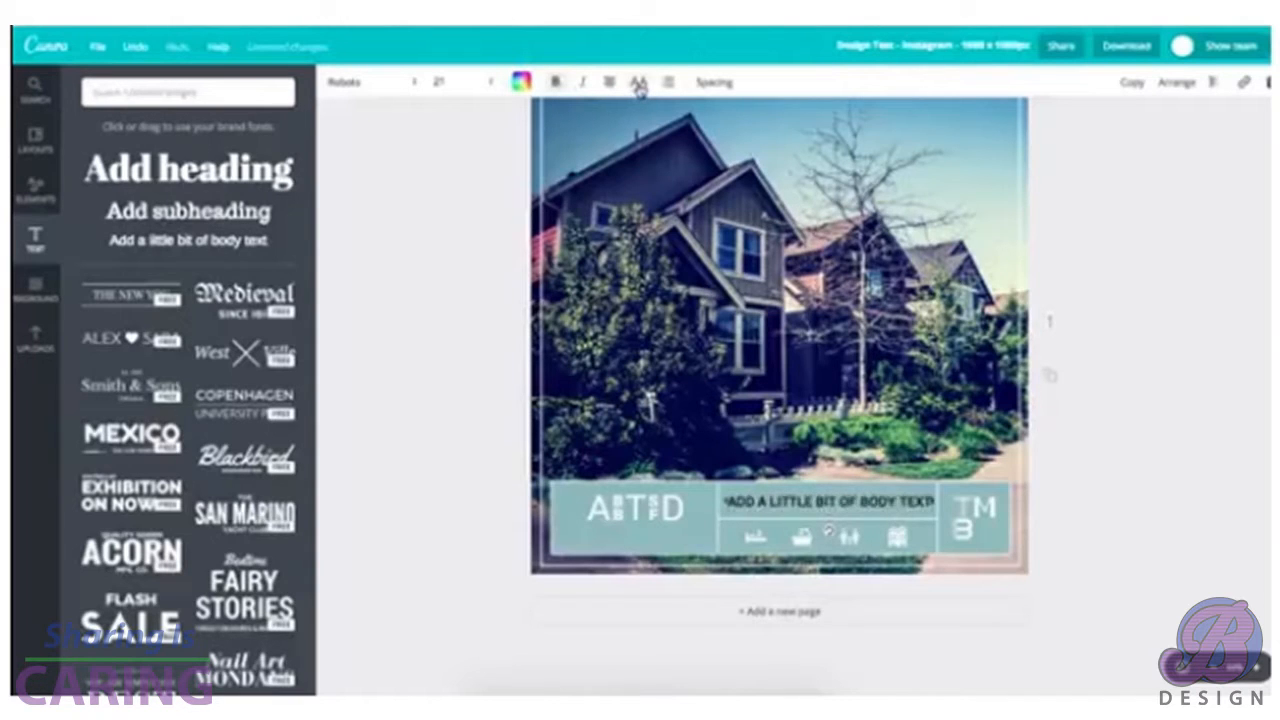
left_click(522, 82)
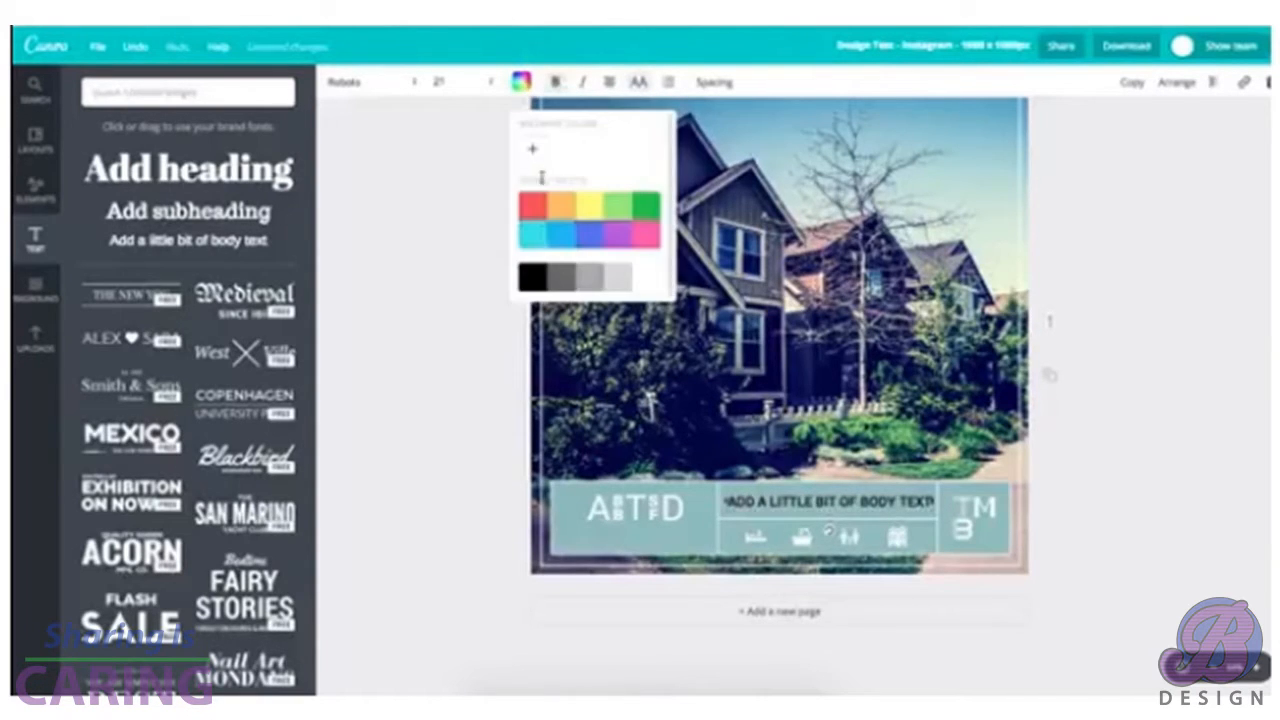
left_click(648, 284)
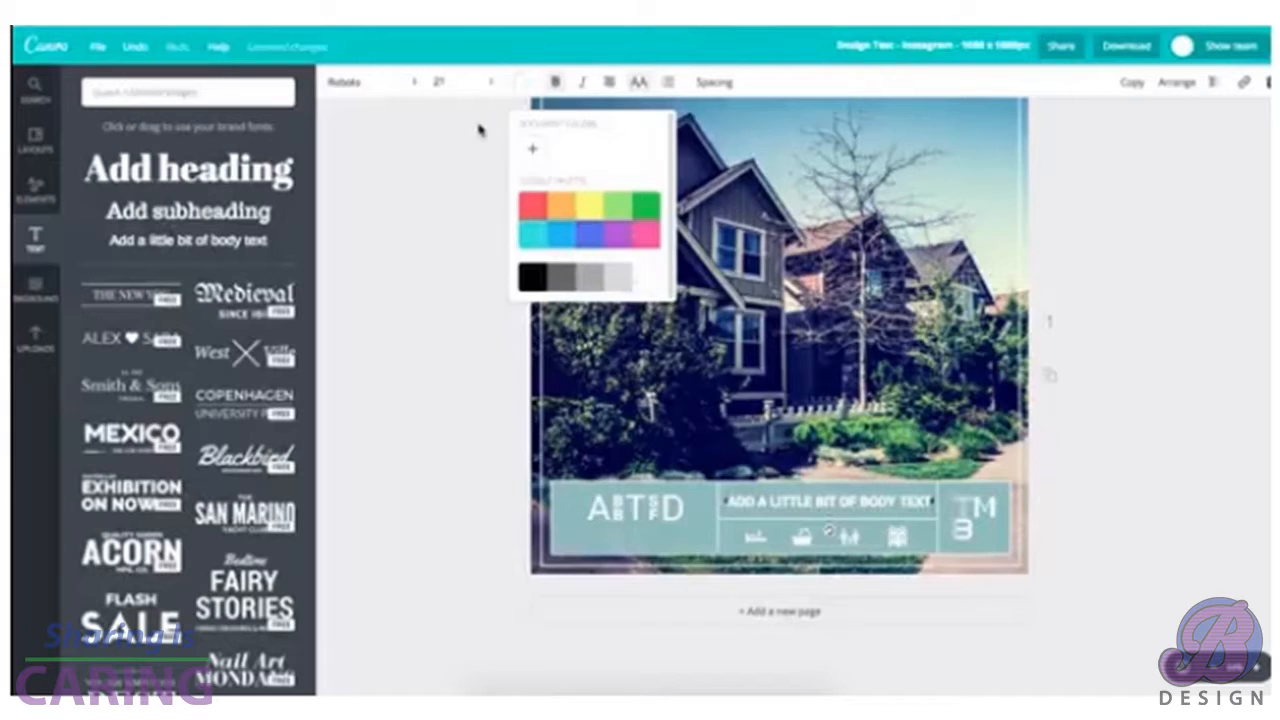
Set the banner text line's font size to 18 and its letter spacing to 70
left_click(462, 81)
left_click(456, 248)
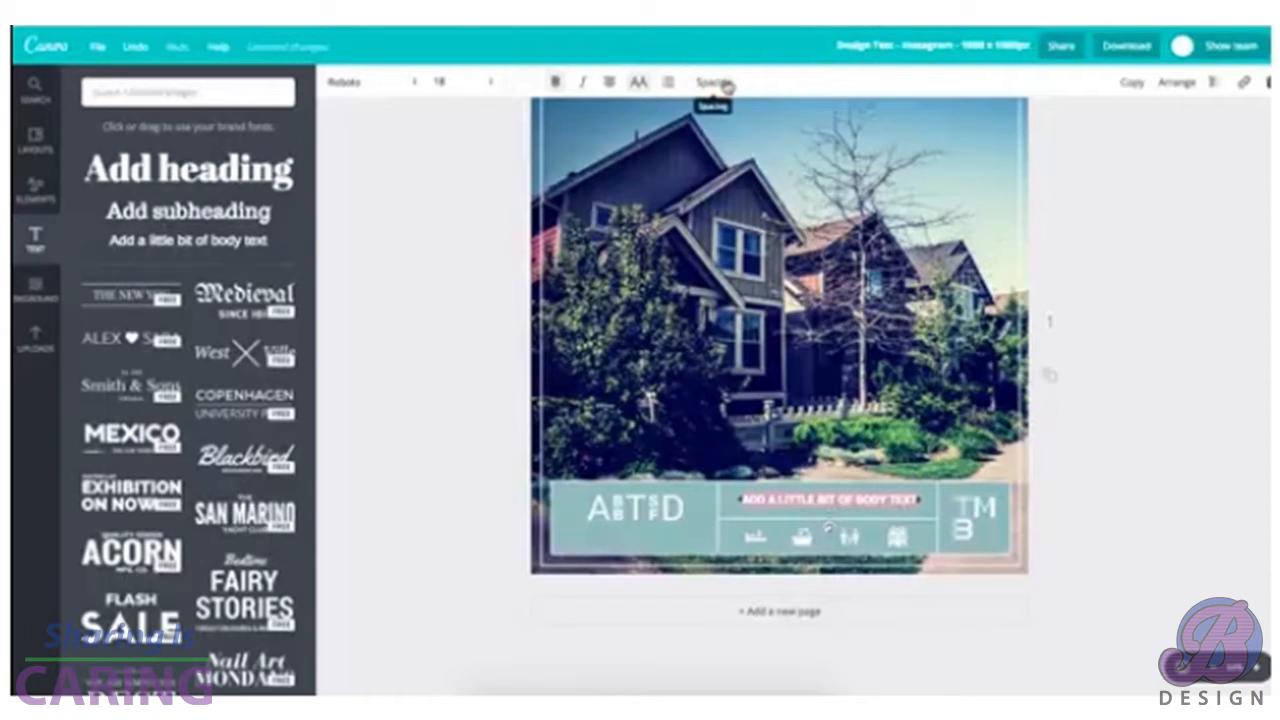
left_click(726, 86)
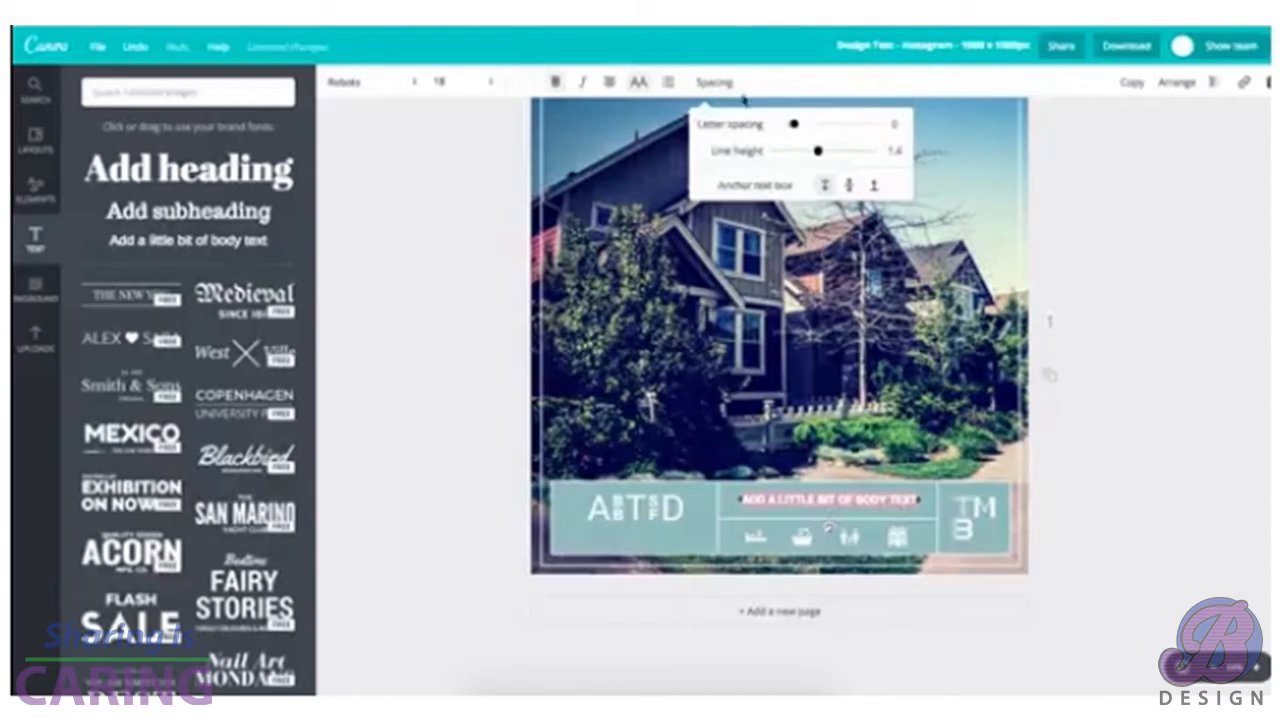
left_click_drag(796, 126, 803, 128)
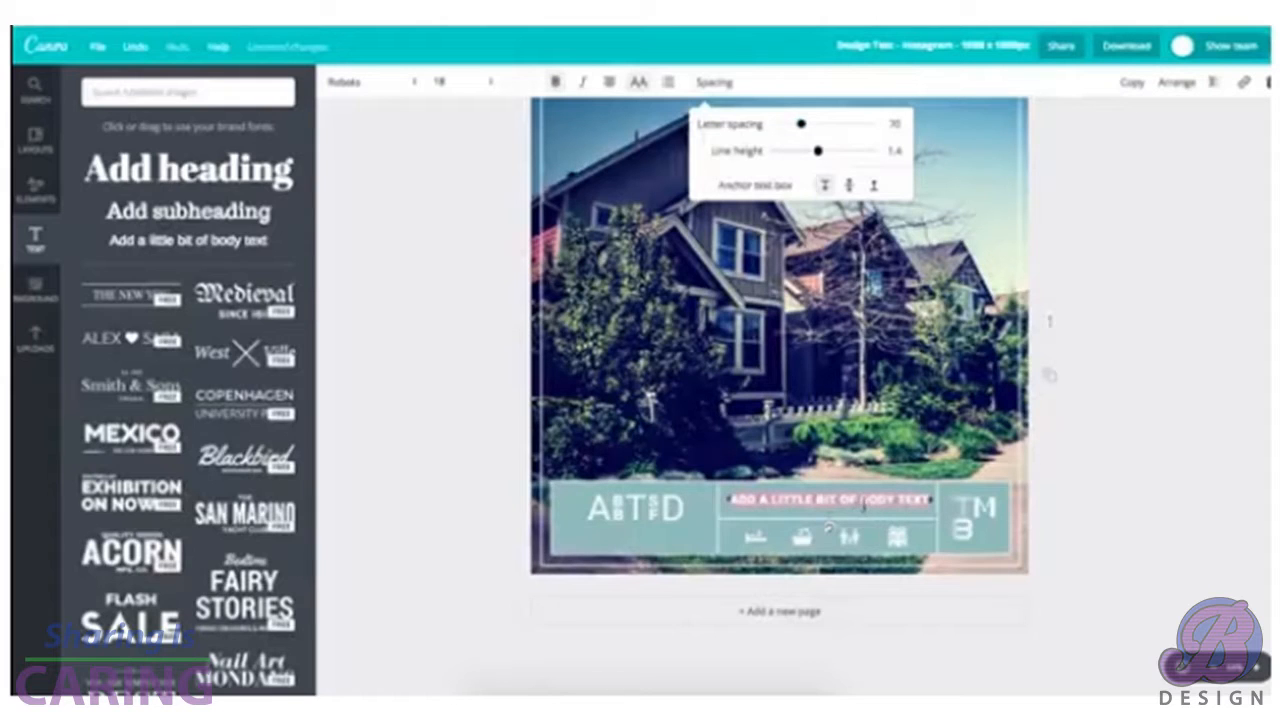
left_click(1176, 252)
left_click(1124, 455)
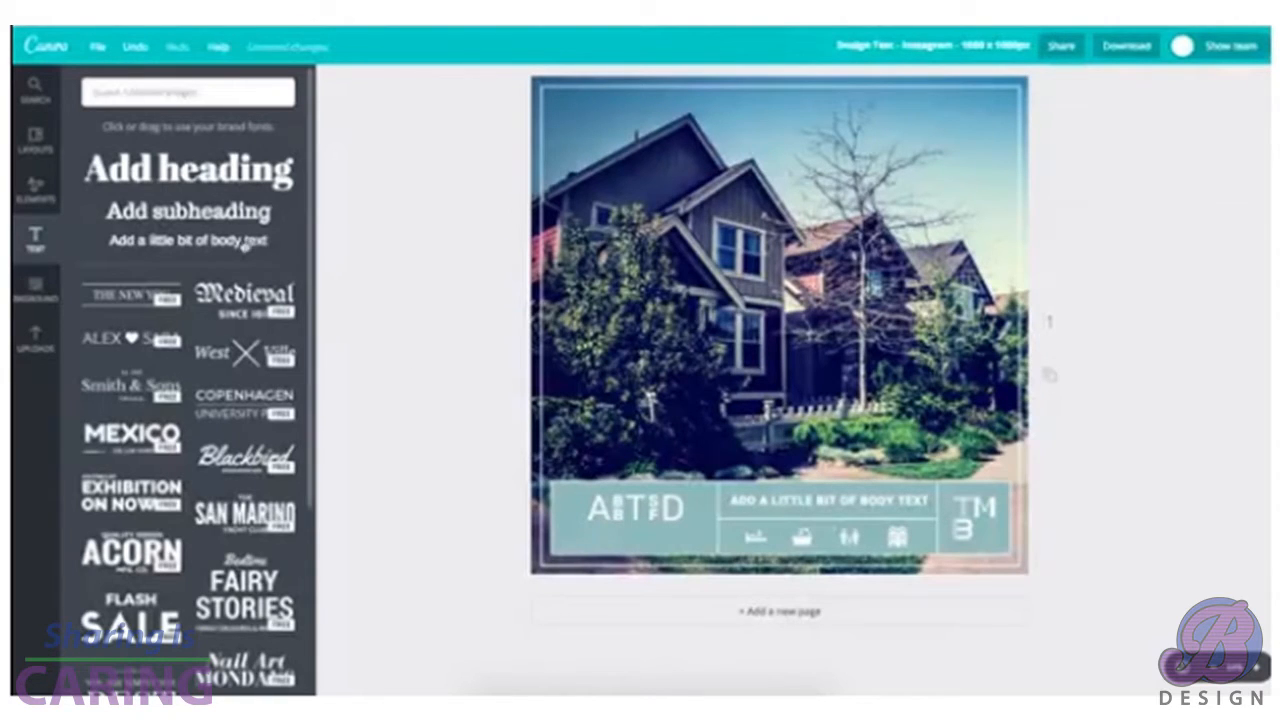
Add another body text line beneath the large lettering in the banner's left section and save the design
left_click_drag(240, 245, 695, 540)
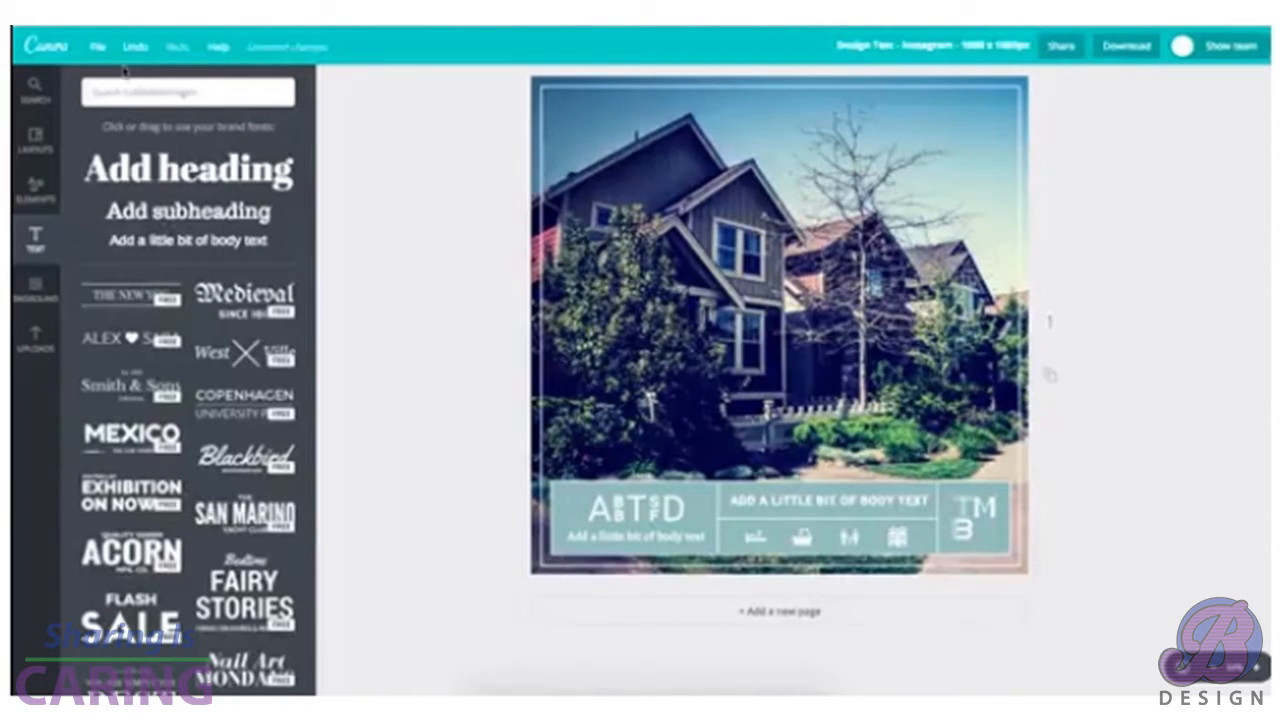
left_click(97, 50)
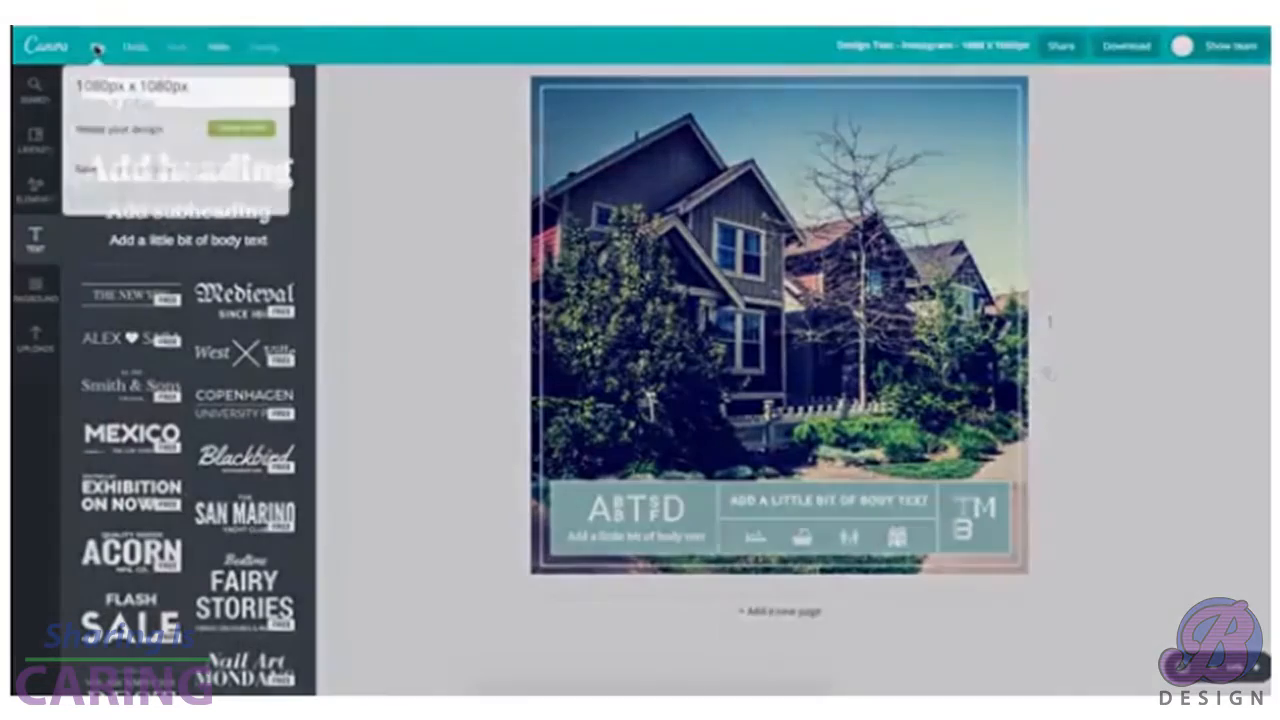
left_click(111, 172)
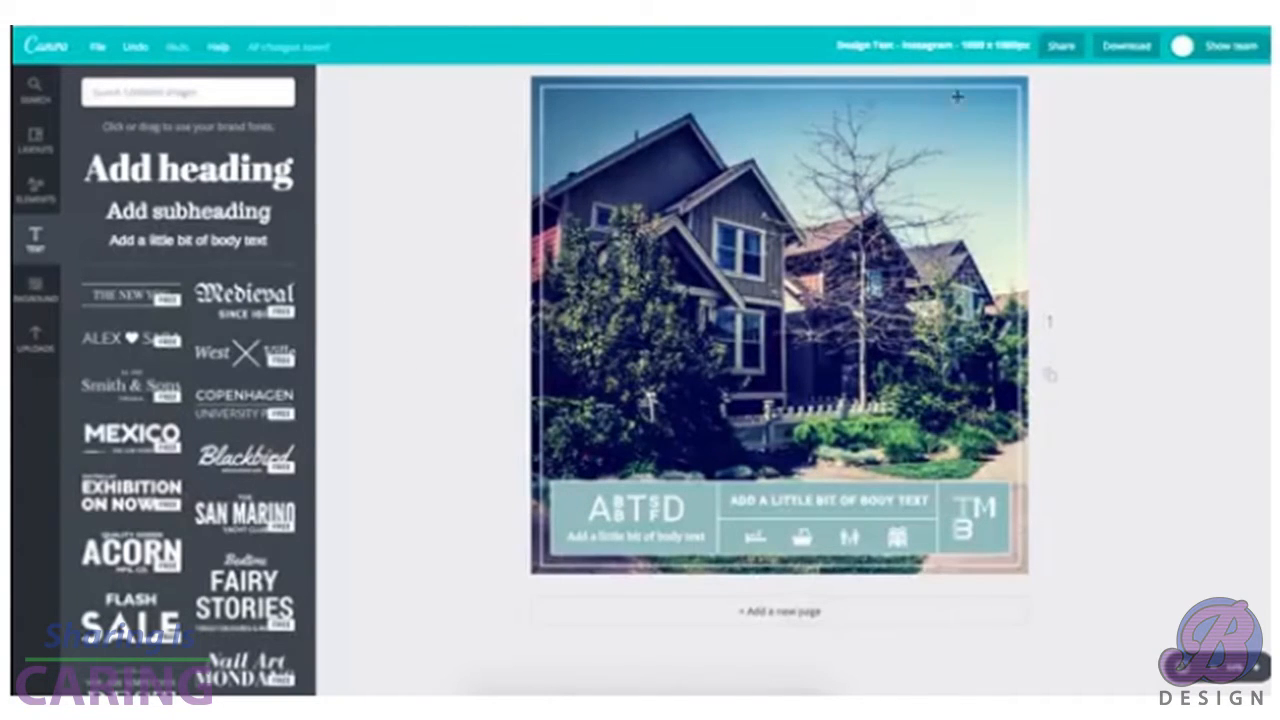
Download the finished design as a PNG file
left_click(1132, 52)
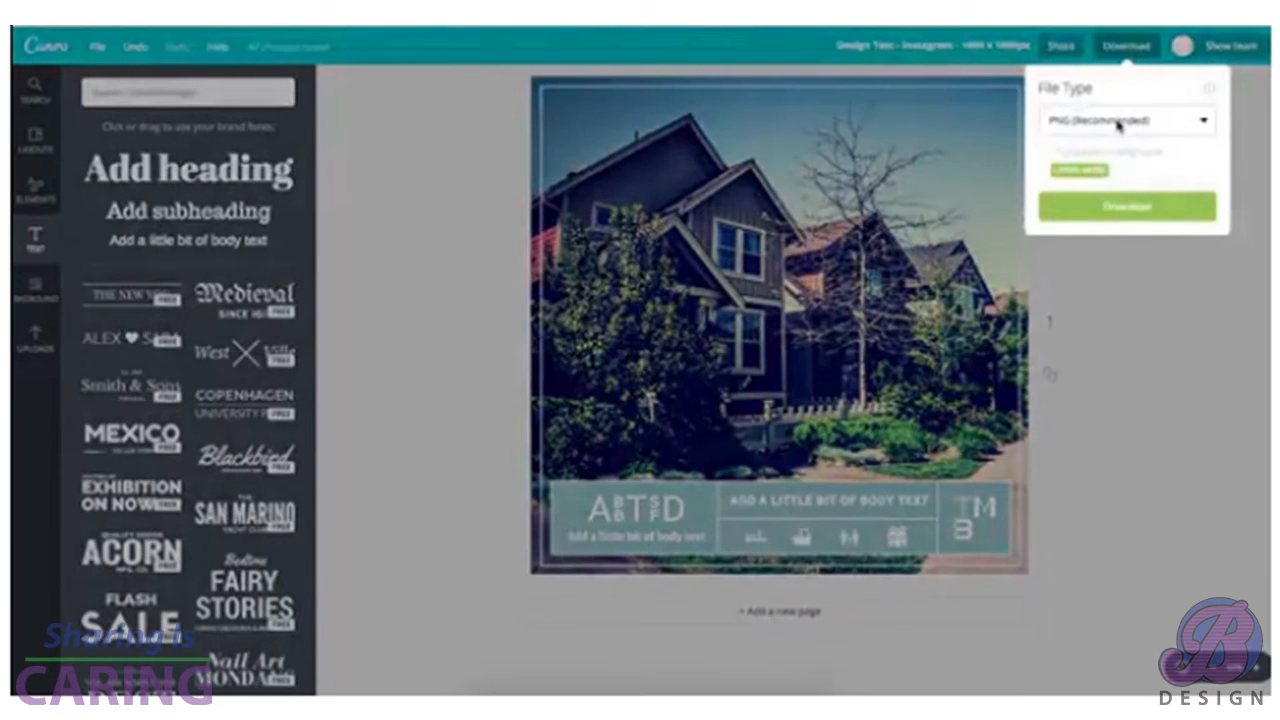
left_click(1120, 216)
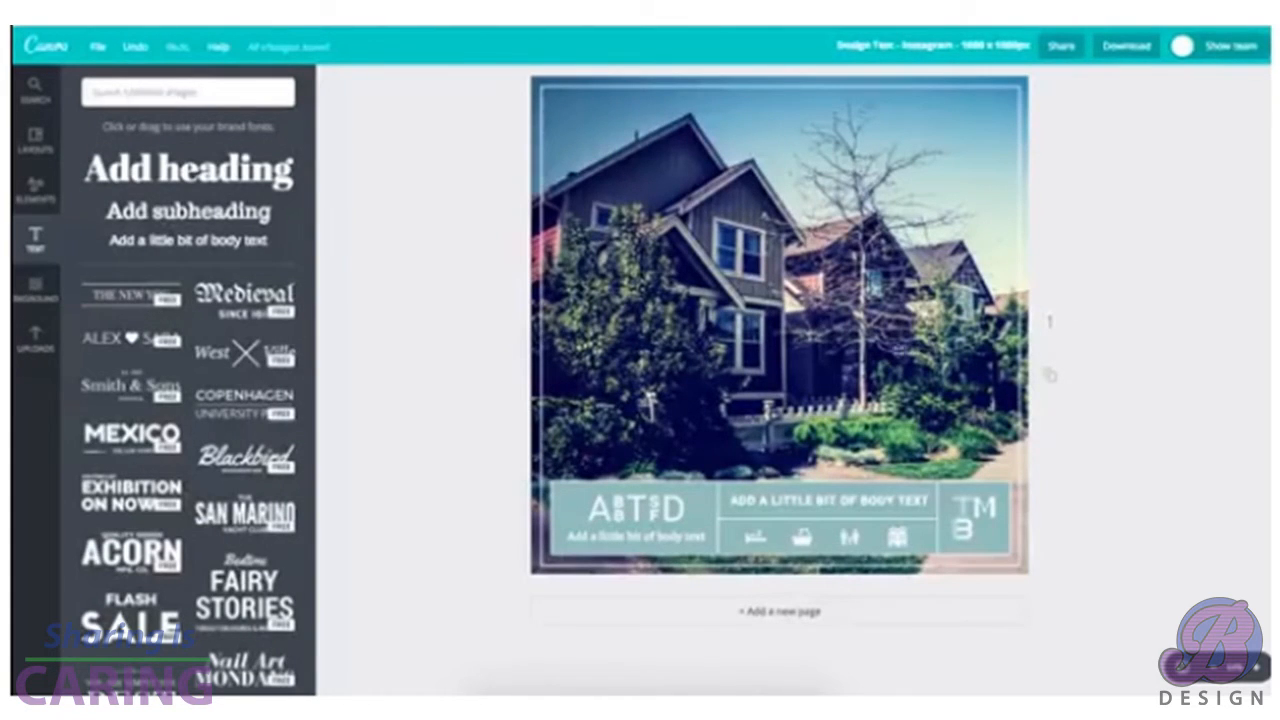
Return to the overview of all designs and make a copy of the Design Test - Instagram design
left_click(57, 50)
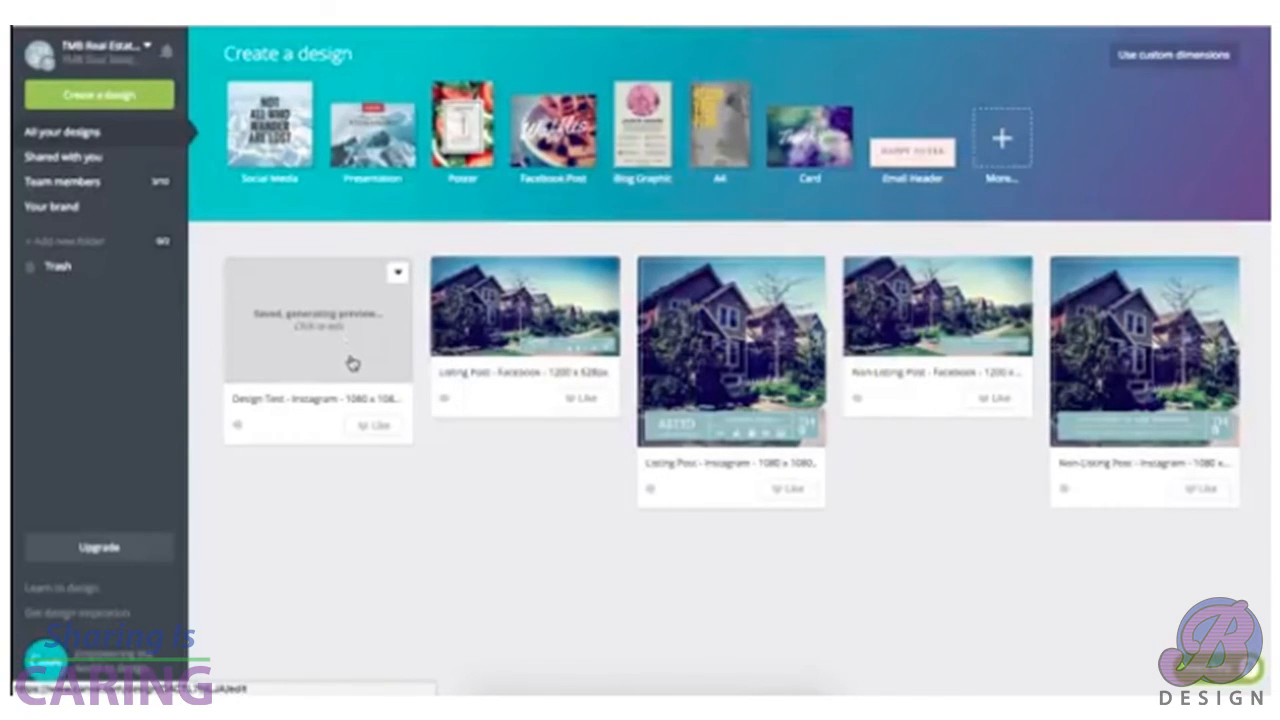
left_click(397, 276)
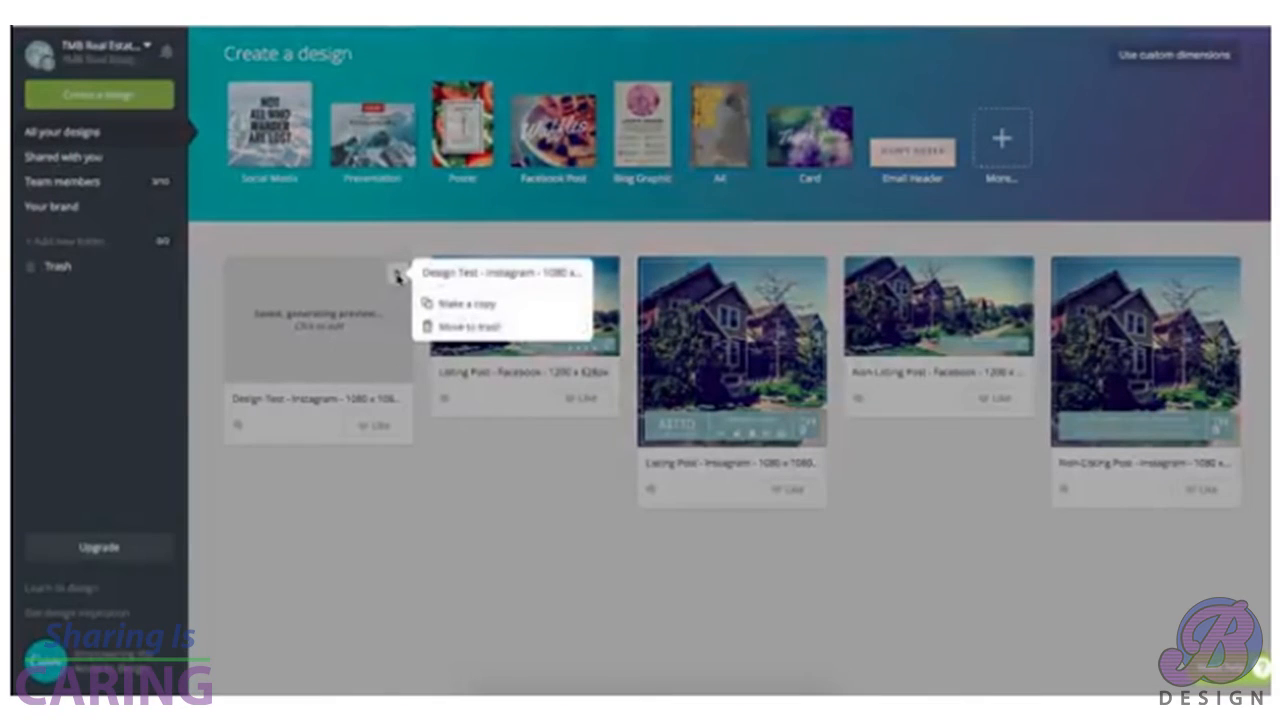
left_click(451, 310)
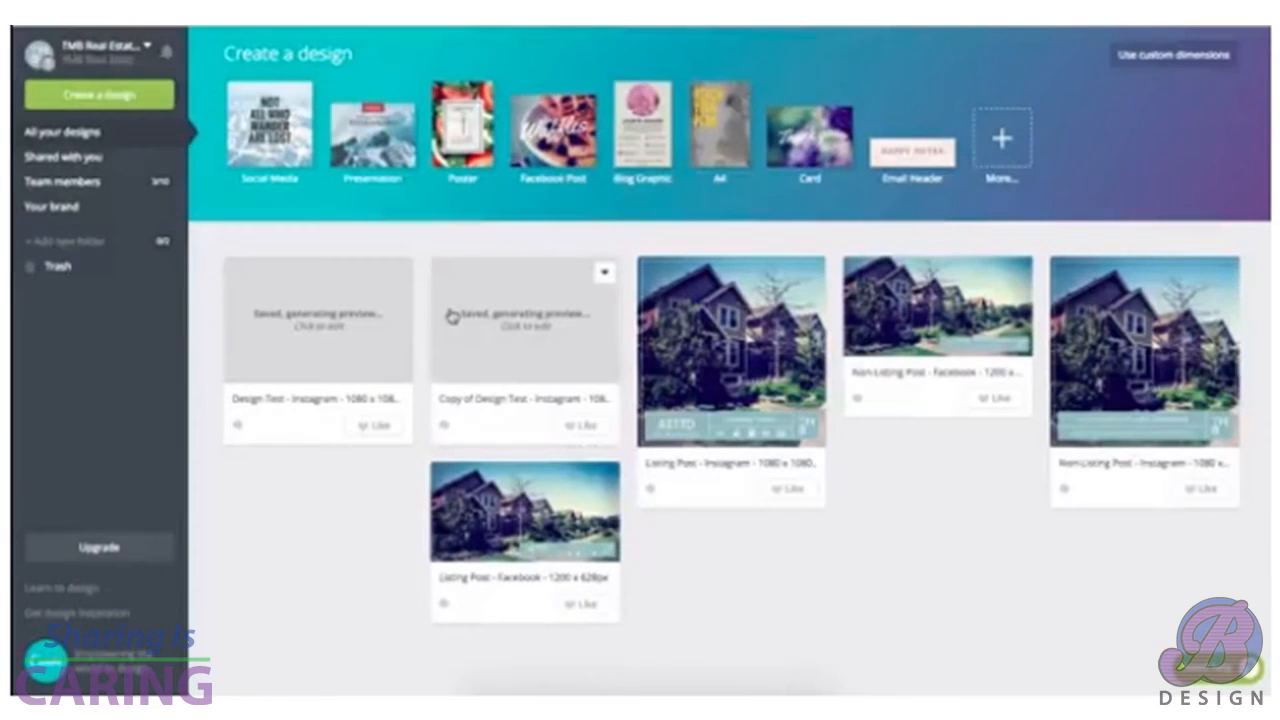
Rename the copied design by replacing the word "Copy" at the start of its title with "V1"
left_click(500, 400)
key("Left")
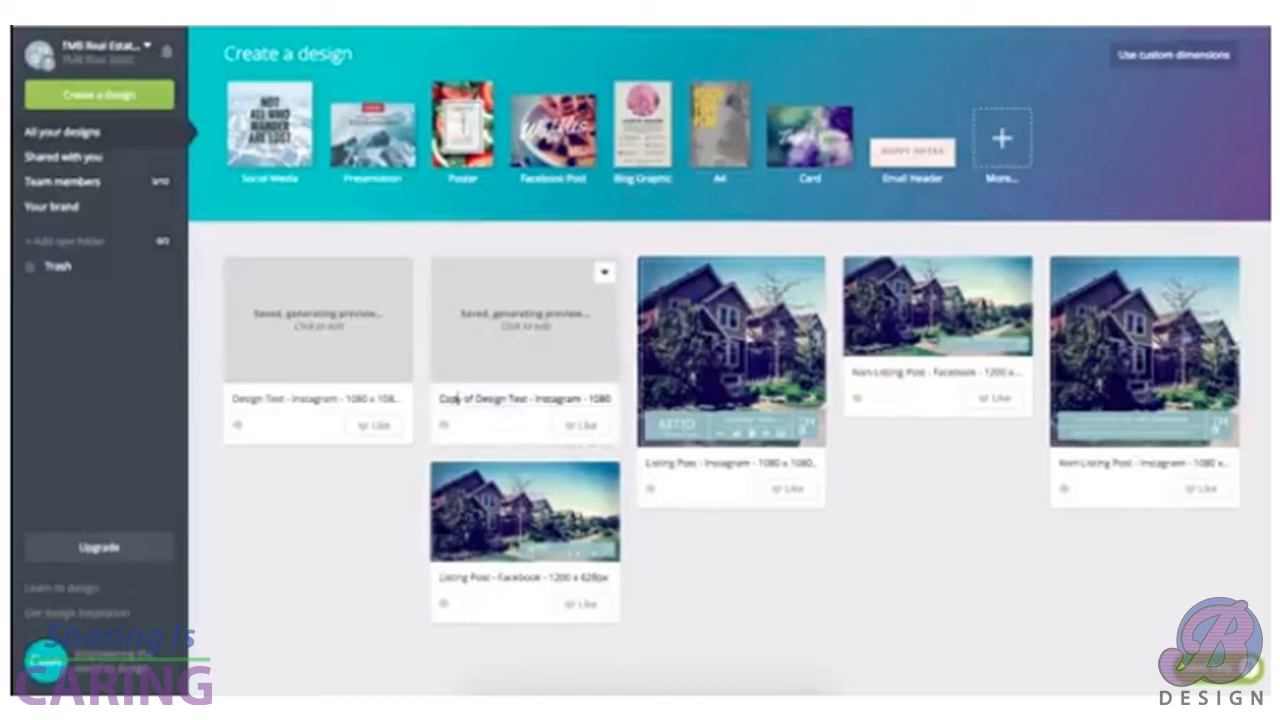
key("BackSpace")
key("BackSpace")
key("BackSpace")
key("BackSpace")
key("BackSpace")
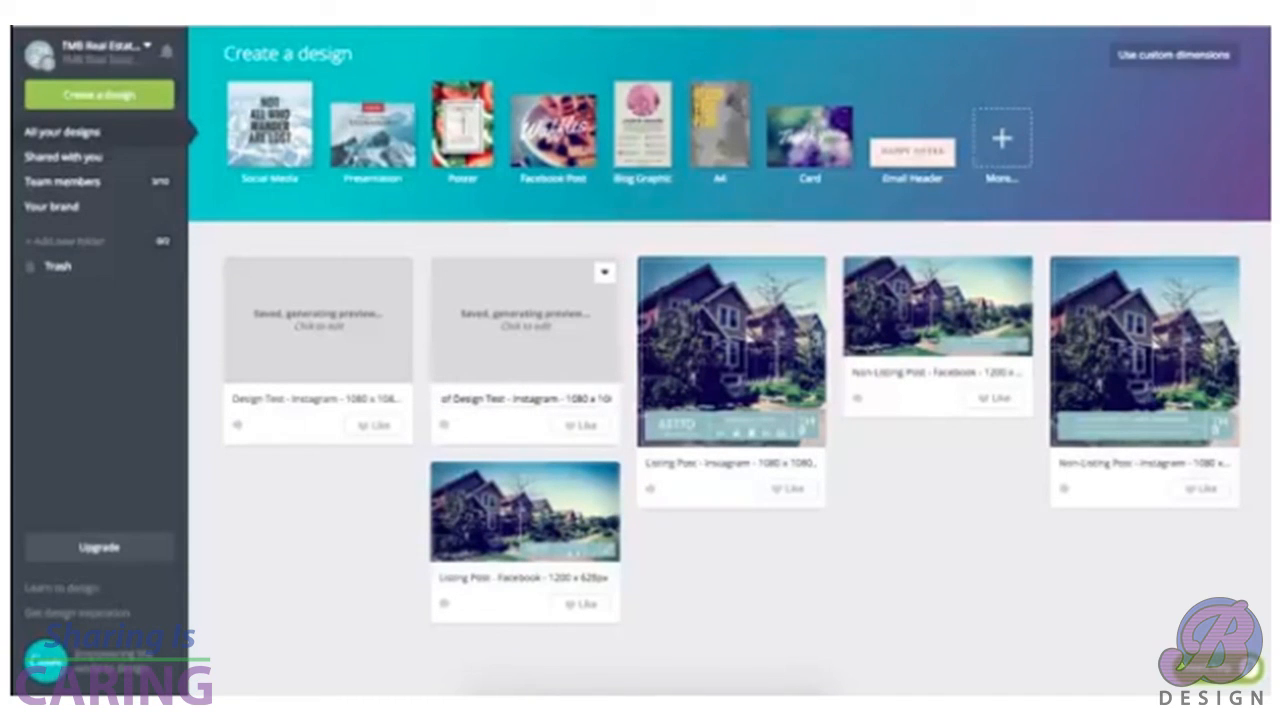
type("V1")
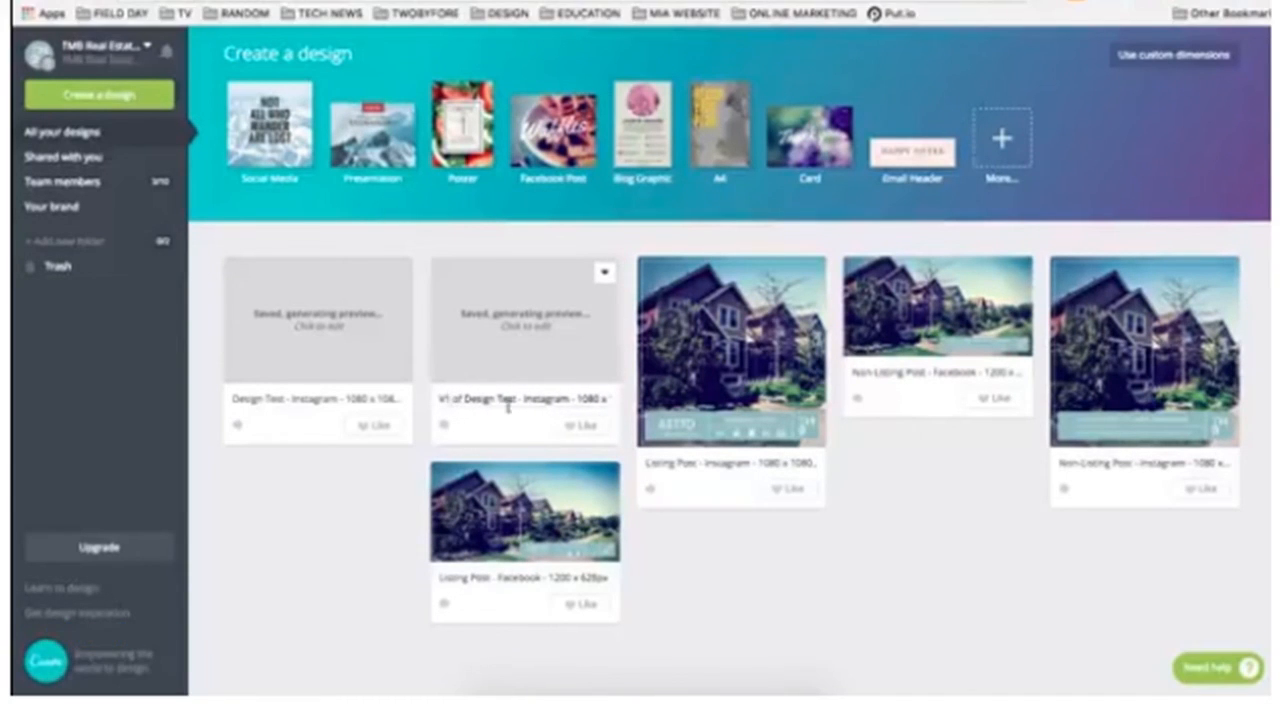
left_click(390, 537)
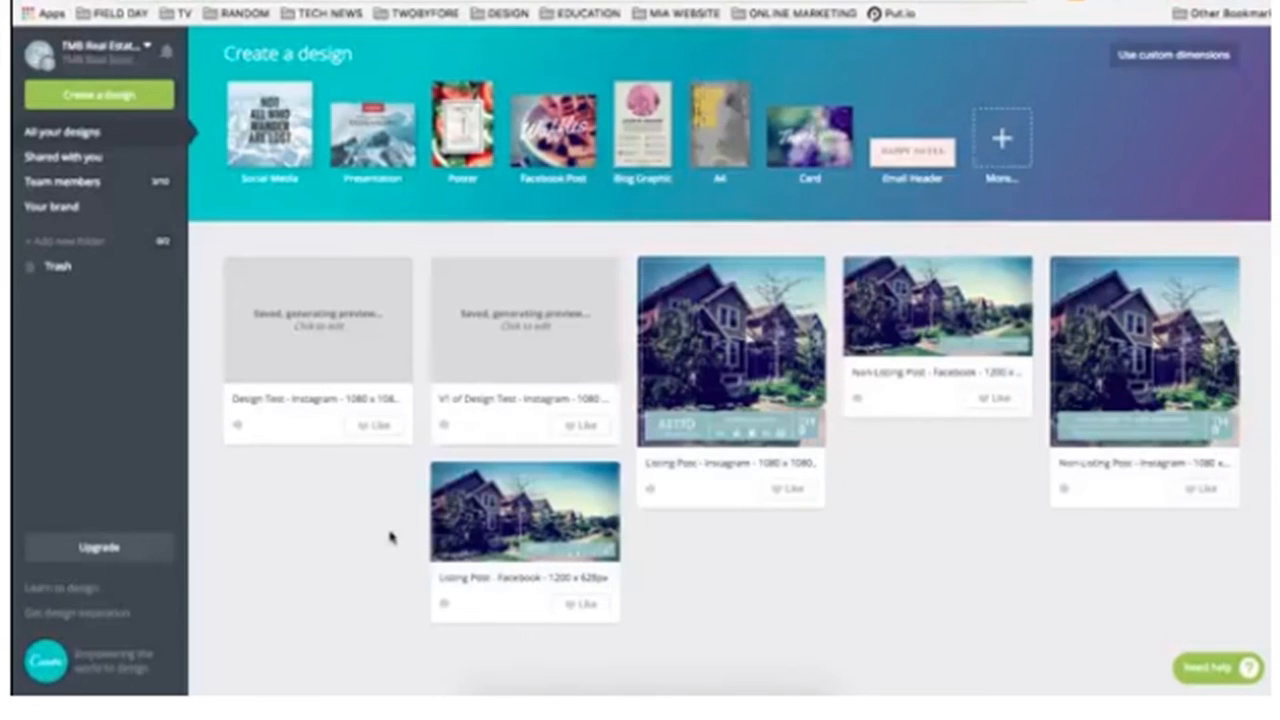